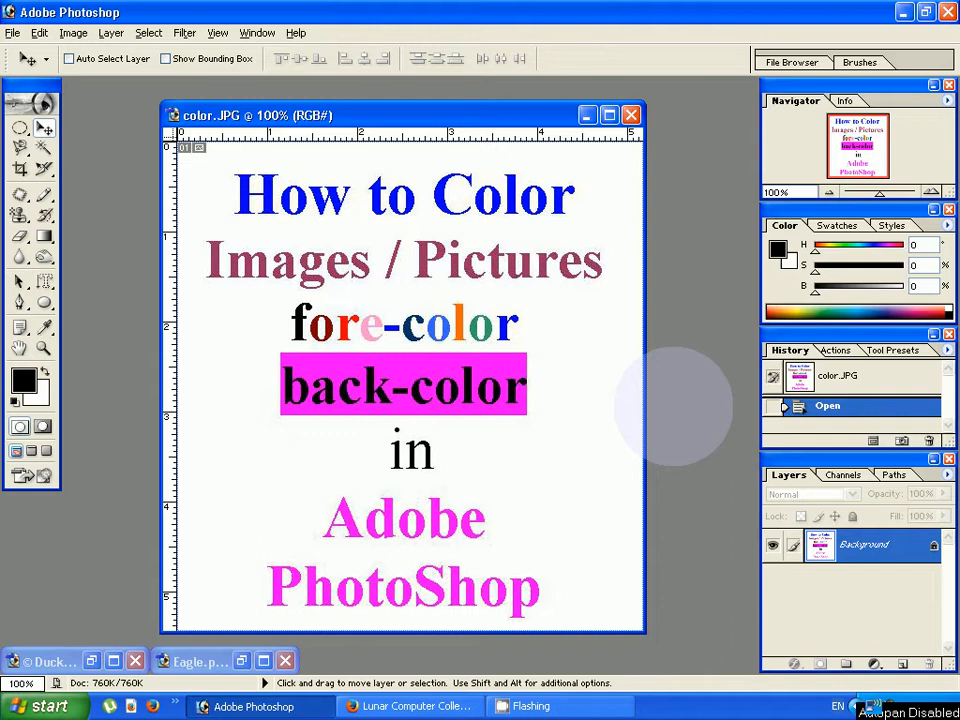
pyautogui.click(425, 705)
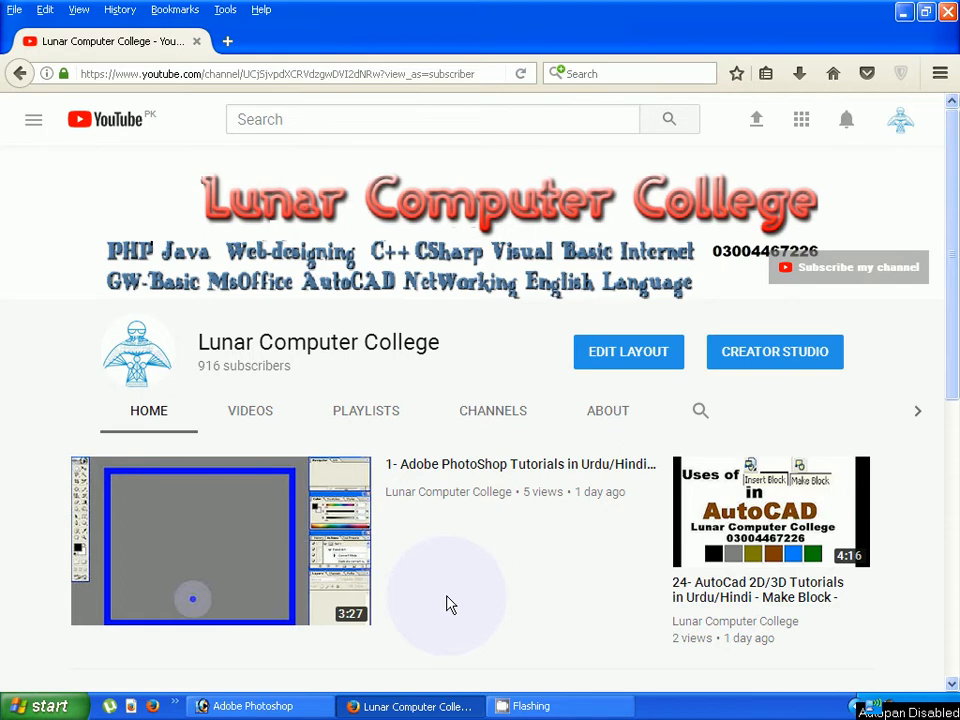
pyautogui.click(224, 706)
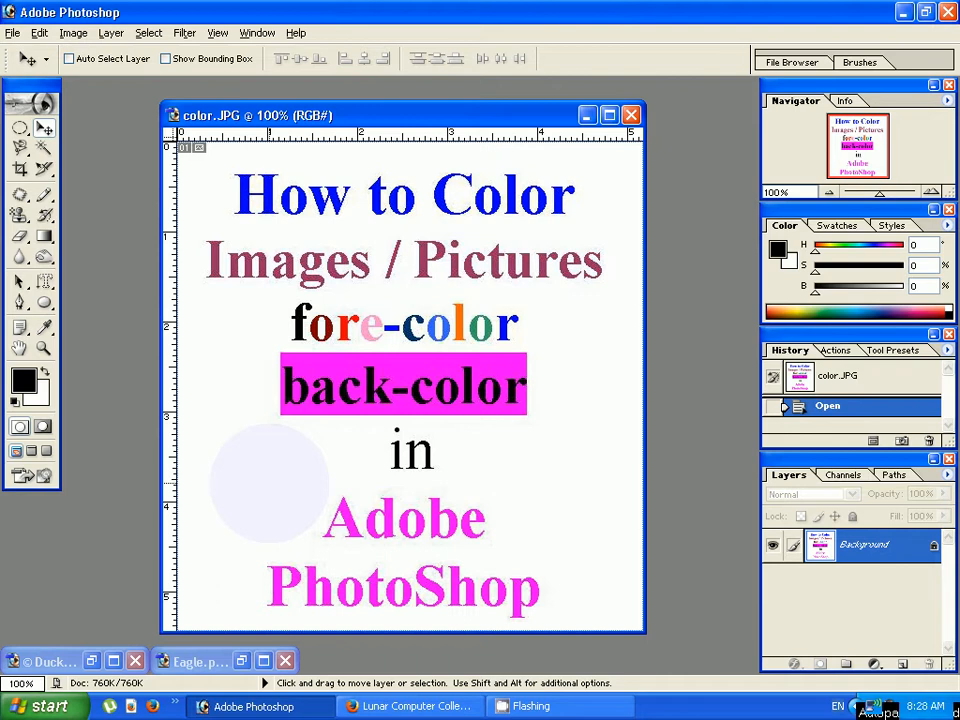
# Step: Restore the minimized Eagle.psd document and place its window over the color.JPG document
pyautogui.click(245, 665)
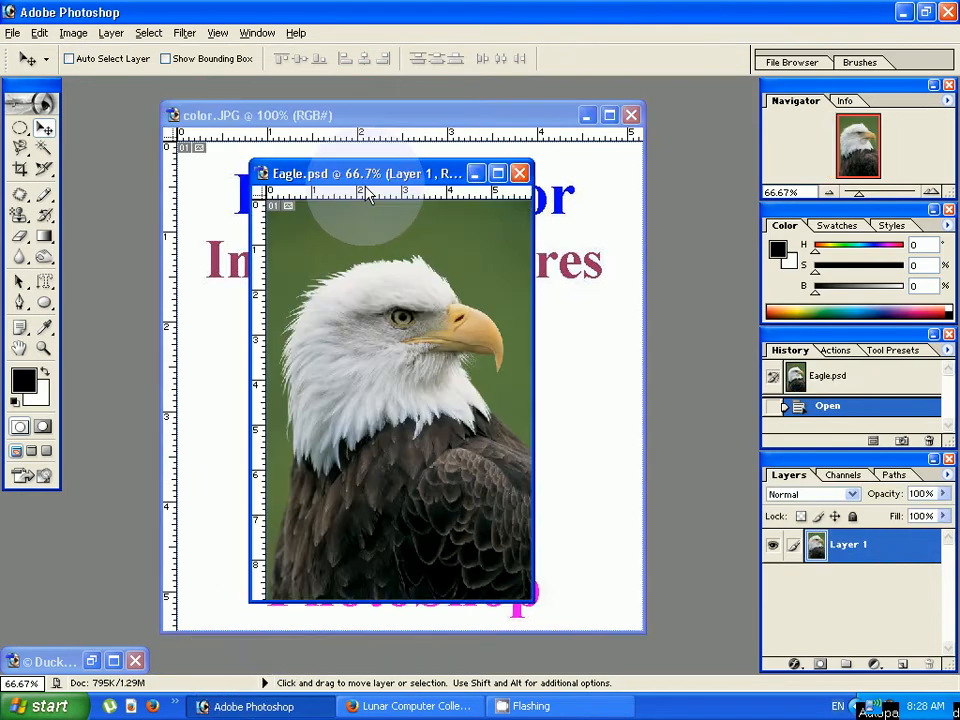
pyautogui.moveTo(372, 185)
pyautogui.mouseDown()
pyautogui.moveTo(362, 190)
pyautogui.moveTo(352, 175)
pyautogui.moveTo(377, 188)
pyautogui.mouseUp()
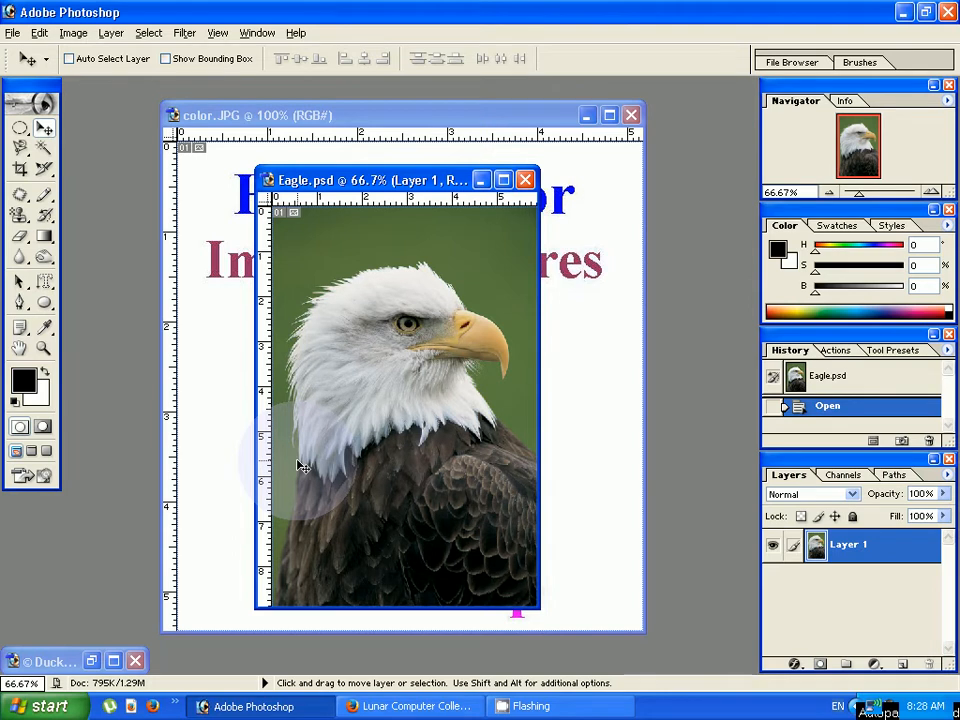
pyautogui.hotkey('shift', 'alt')
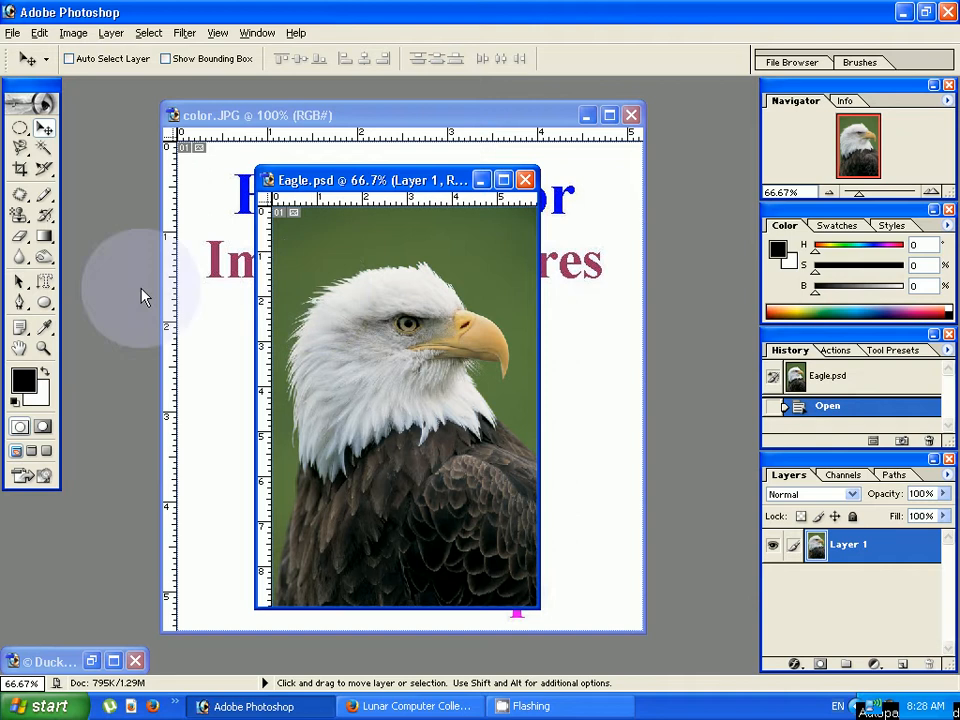
# Step: Select the eagle's beak with the Magnetic Lasso, adding the missed areas at its base to the selection
pyautogui.click(24, 150)
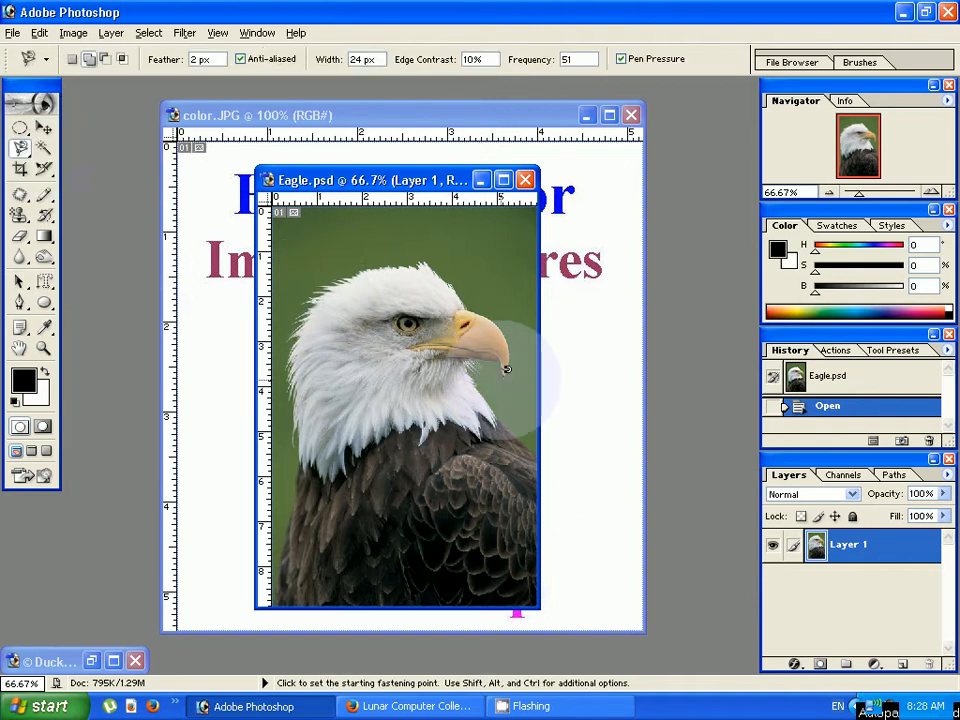
pyautogui.click(432, 360)
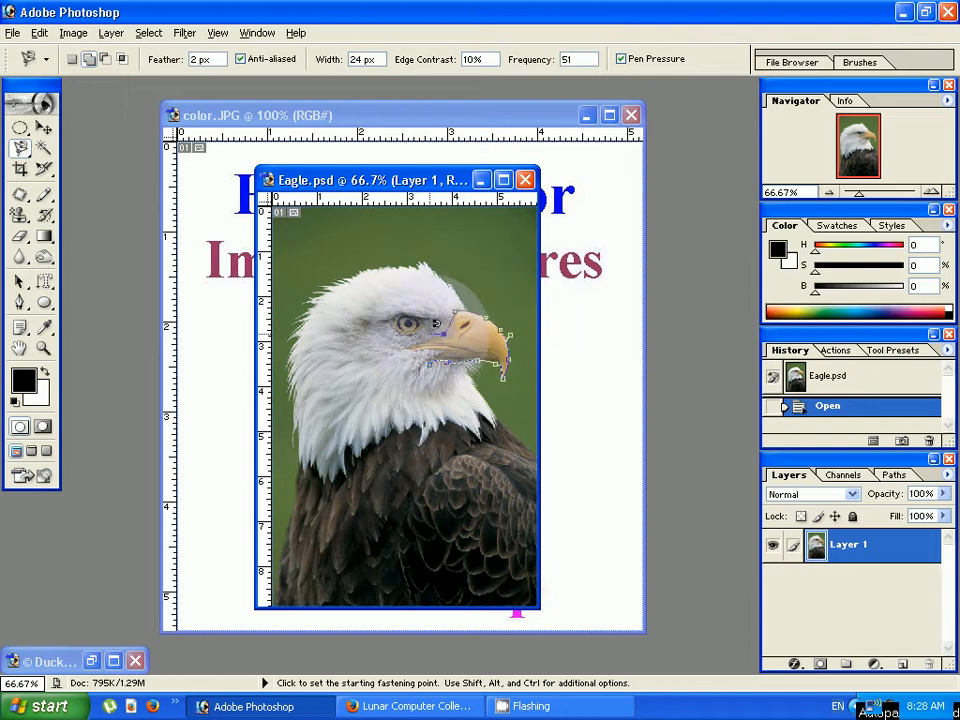
pyautogui.click(443, 352)
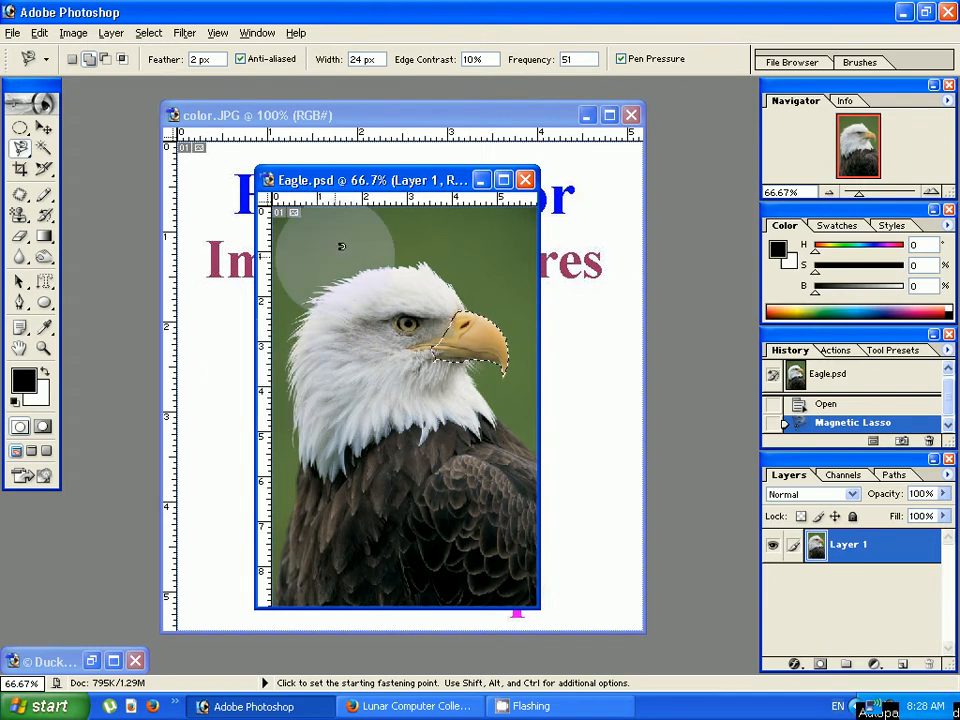
pyautogui.click(436, 338)
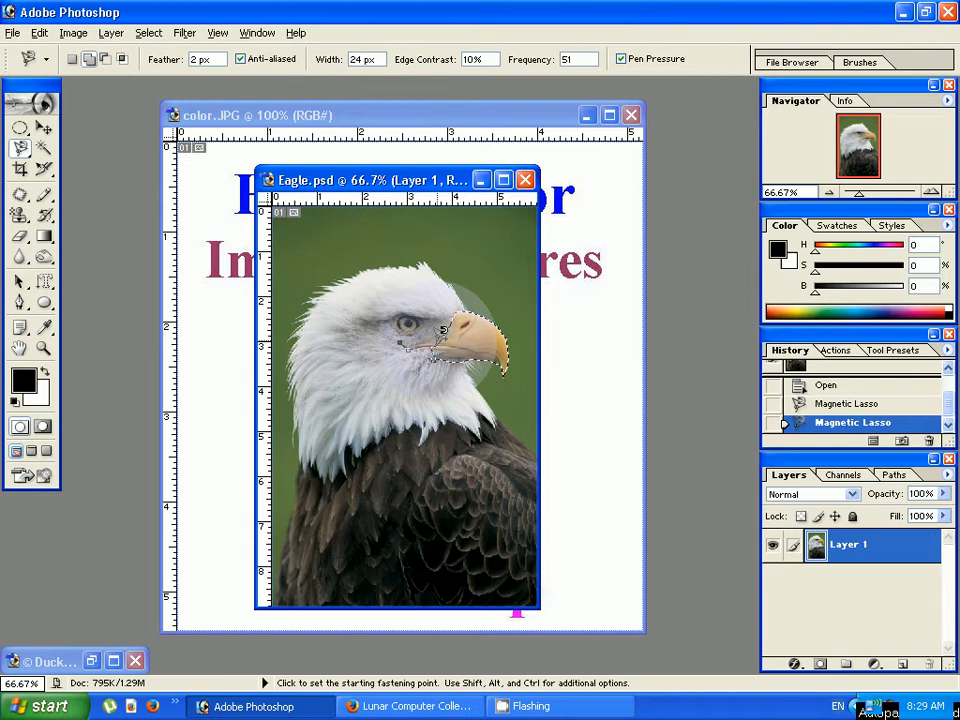
pyautogui.click(443, 330)
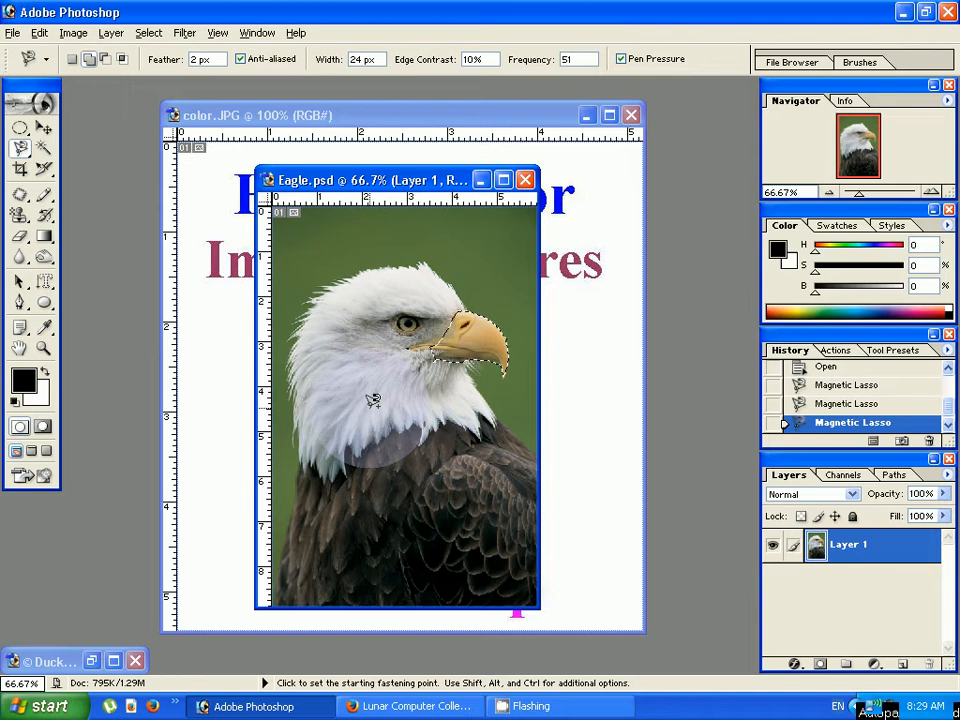
pyautogui.click(156, 317)
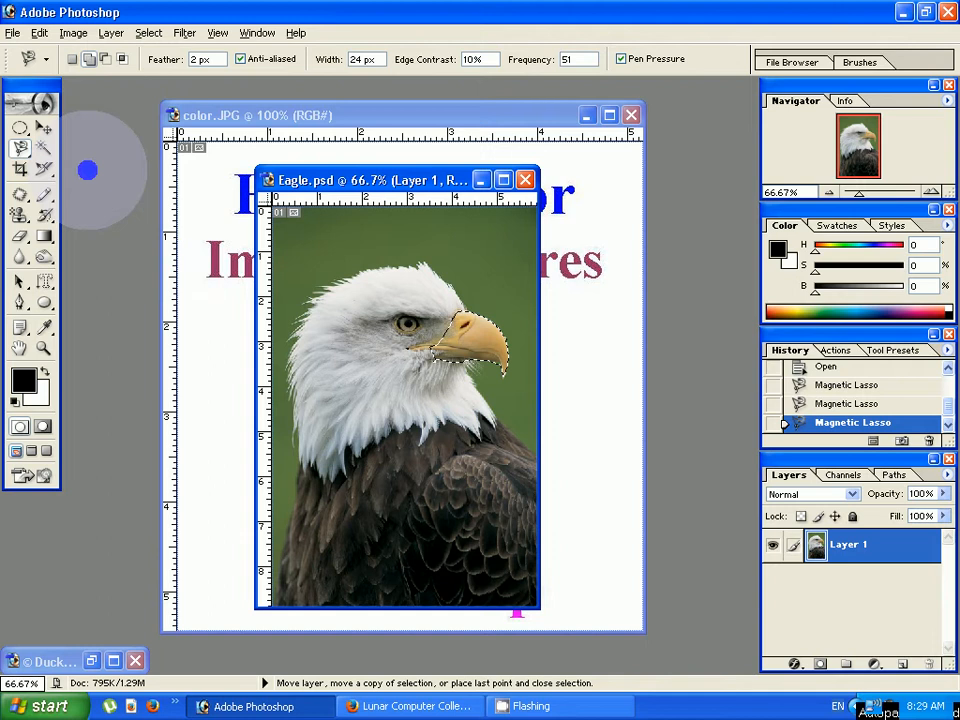
pyautogui.press('Escape')
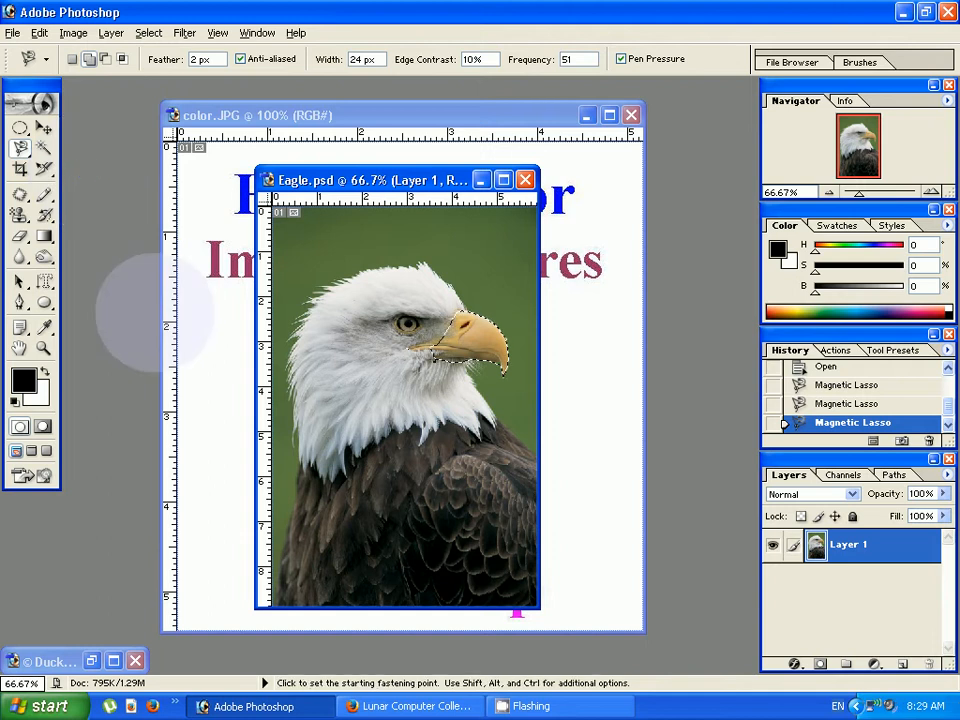
pyautogui.press('ctrl')
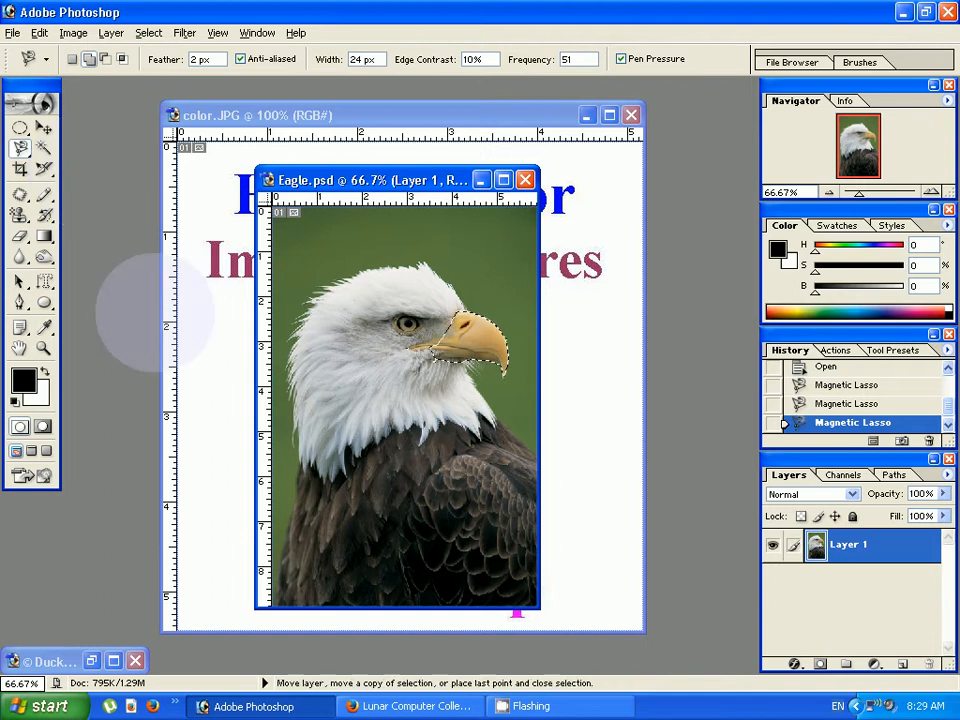
pyautogui.hotkey('ctrl', '2')
pyautogui.press('r')
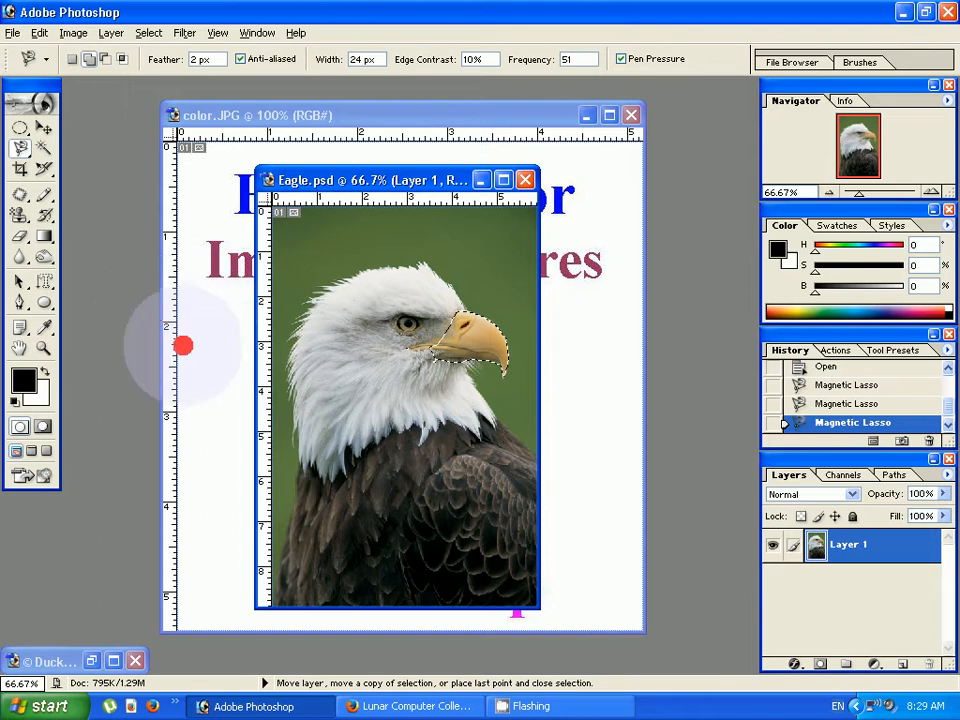
pyautogui.moveTo(208, 358); pyautogui.dragTo(208, 456)
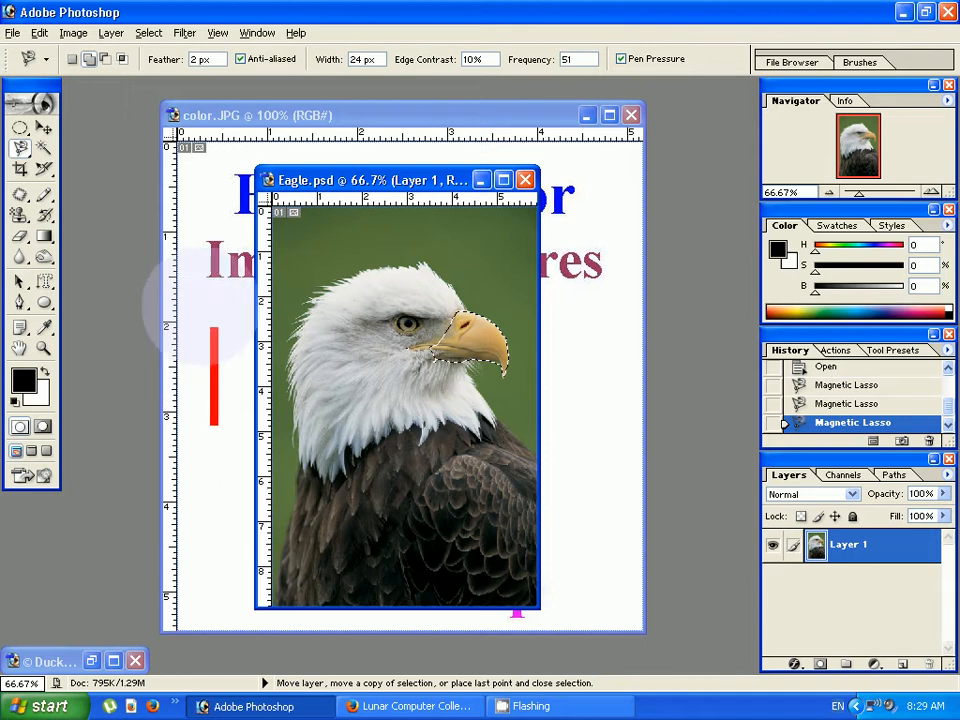
pyautogui.write('Ctrl ')
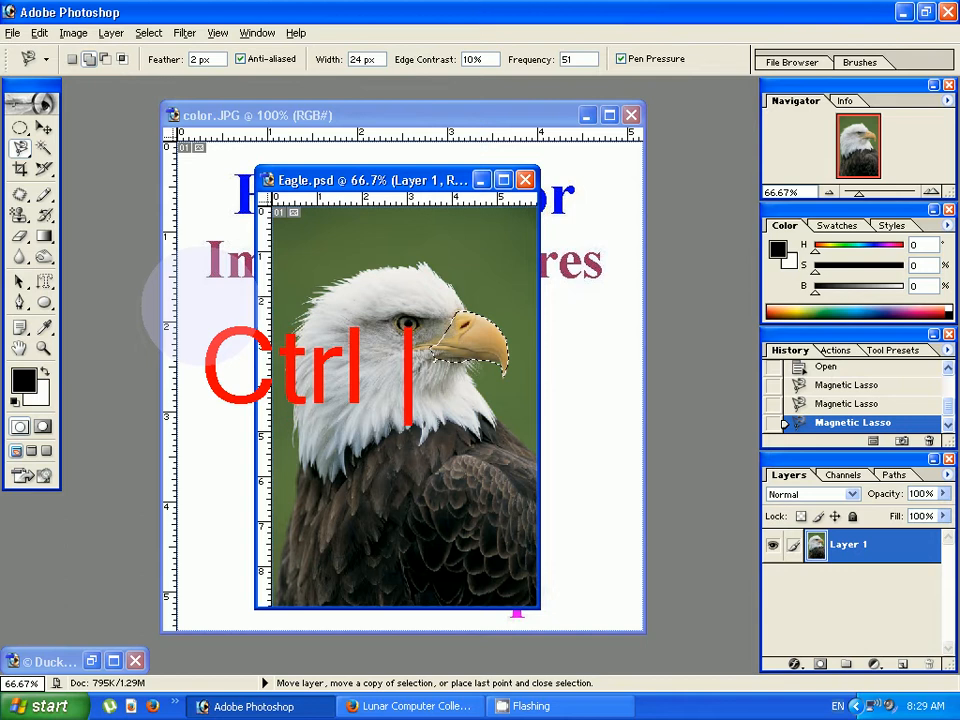
pyautogui.write('+ B')
pyautogui.press('Return')
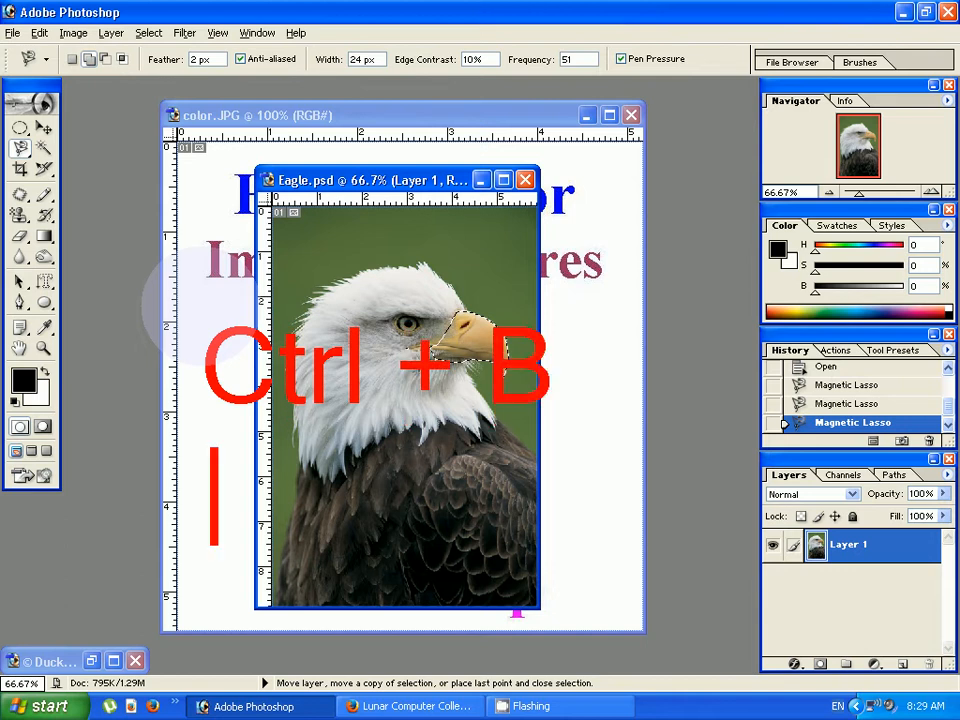
pyautogui.write('Ctrl + ')
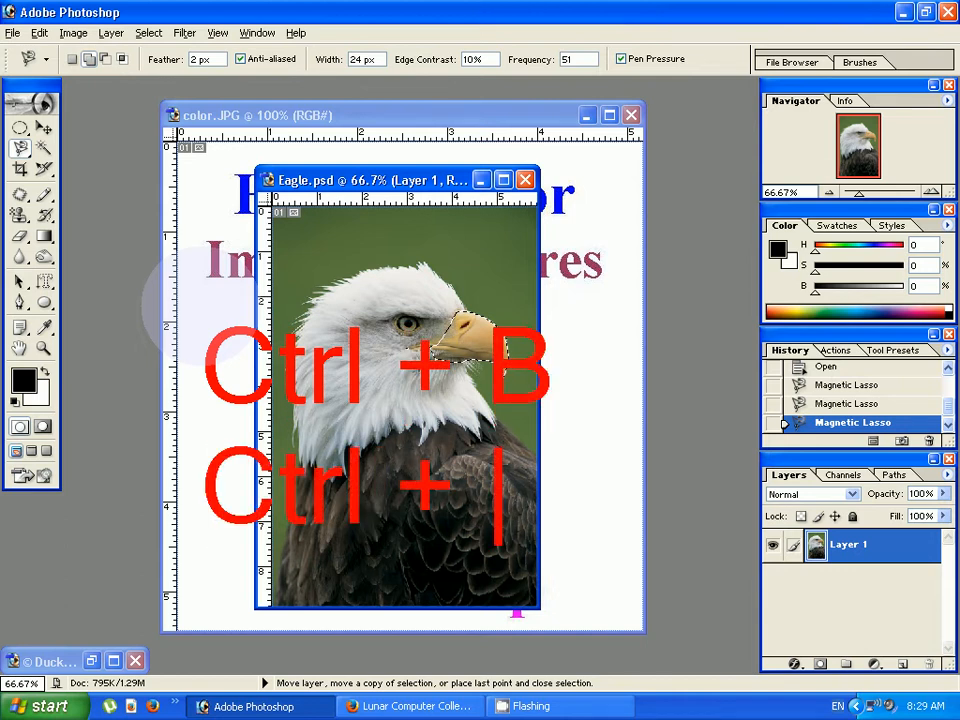
pyautogui.write('U')
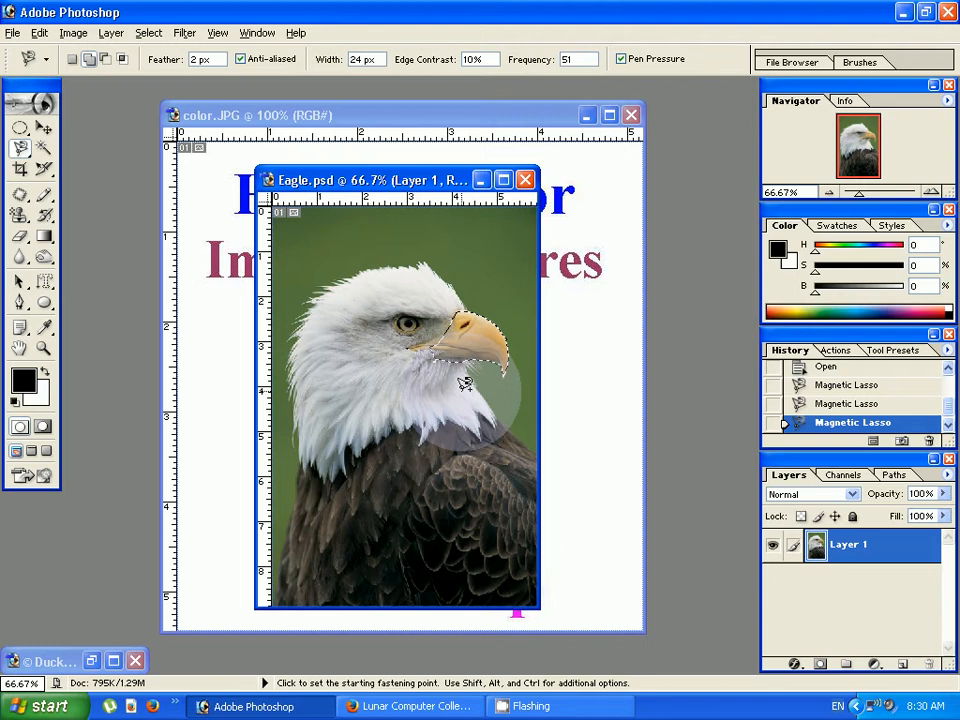
# Step: Start a Color Balance adjustment on the beak selection and set the midtone levels to +40, -60 and +89
pyautogui.press('ctrl')
pyautogui.hotkey('ctrl', 'b')
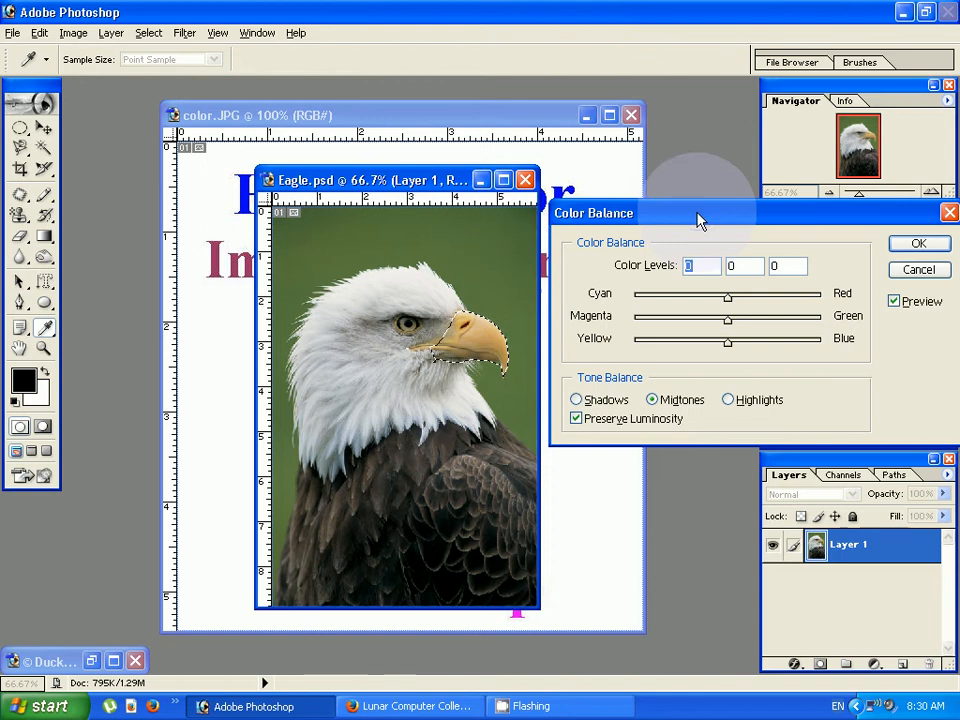
pyautogui.moveTo(699, 221); pyautogui.dragTo(671, 215)
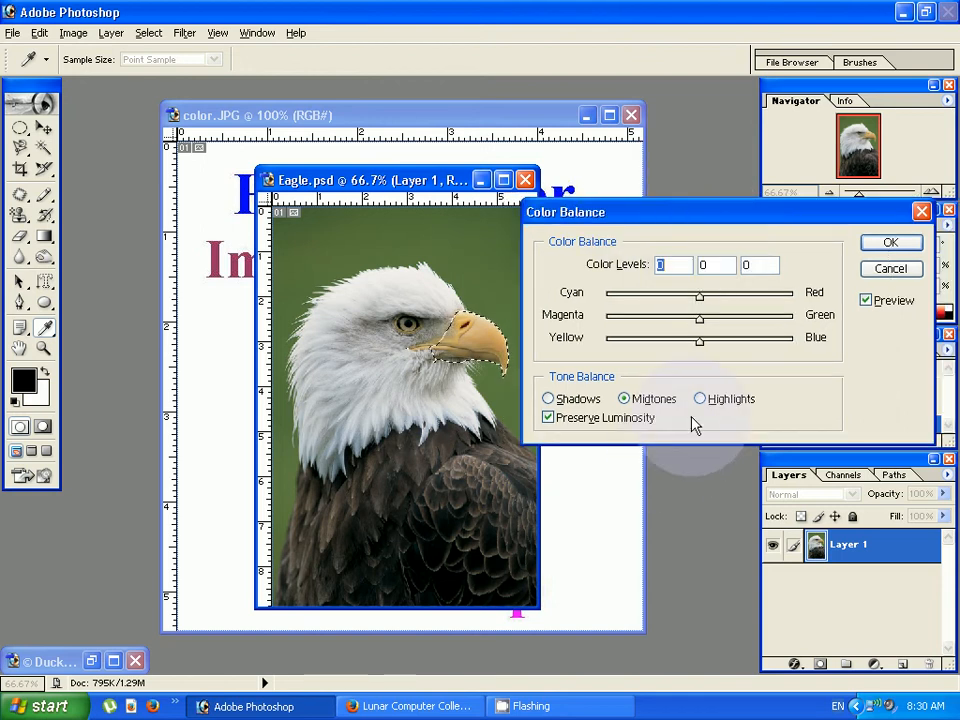
pyautogui.moveTo(699, 296); pyautogui.dragTo(643, 321)
pyautogui.moveTo(699, 341); pyautogui.dragTo(786, 347)
pyautogui.press('alt')
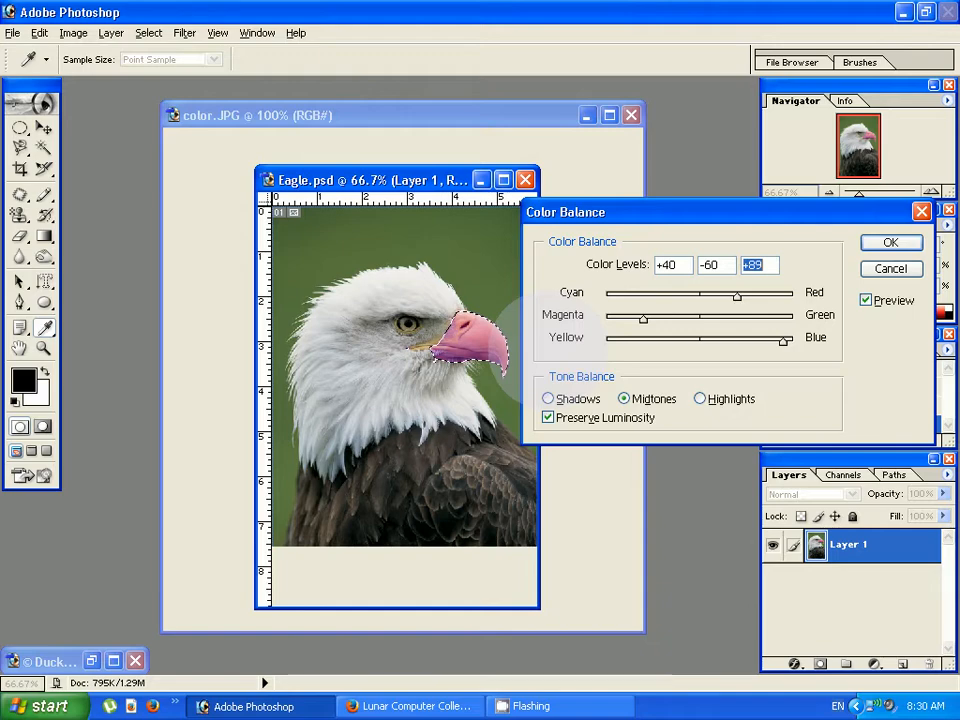
pyautogui.click(676, 265)
pyautogui.press('Tab')
pyautogui.press('Tab')
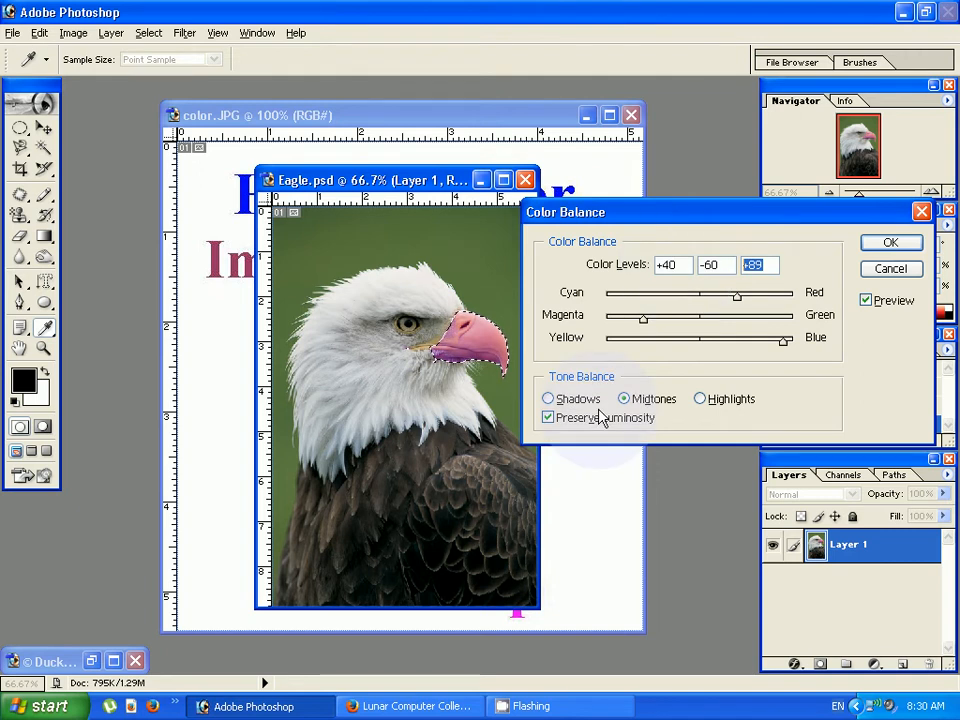
# Step: Turn the Color Balance preview off and back on to compare the beak's original and adjusted colours
pyautogui.click(872, 312)
pyautogui.click(871, 311)
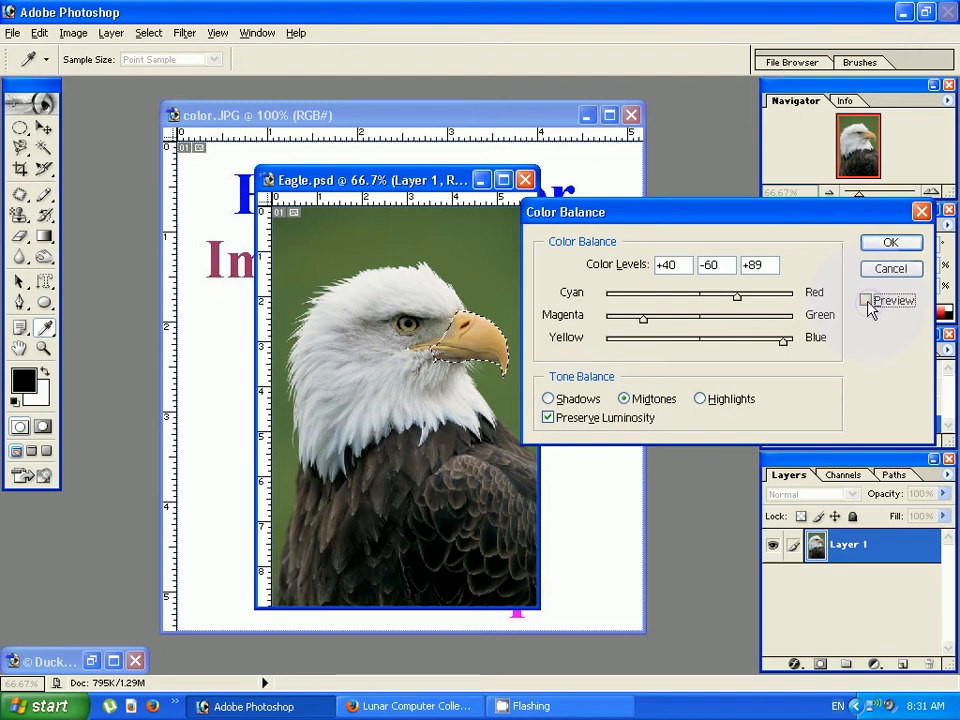
pyautogui.click(866, 301)
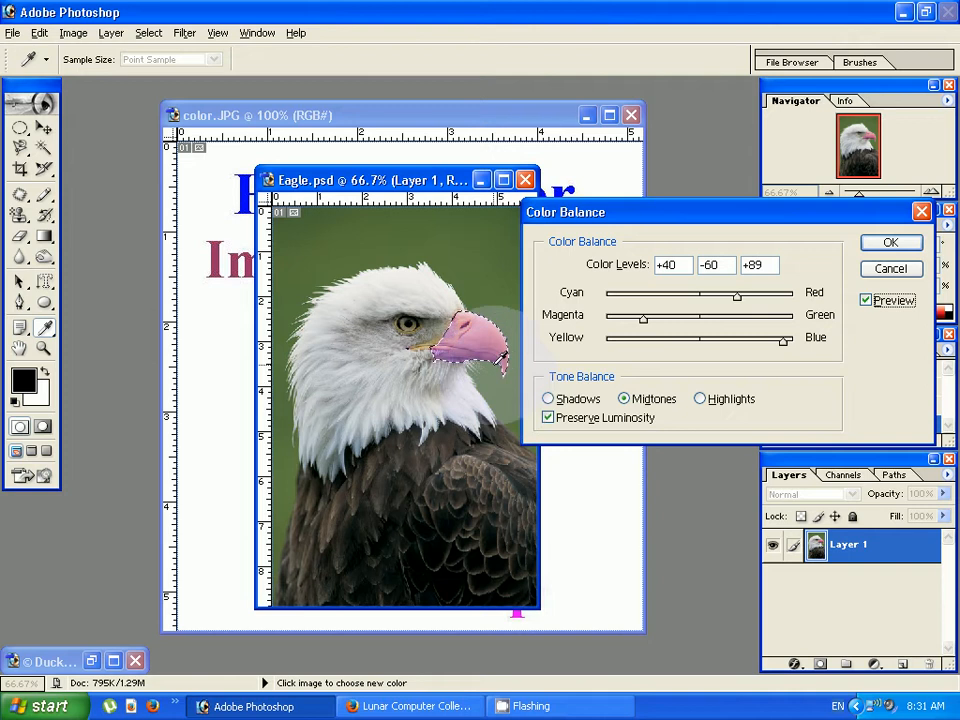
# Step: Toggle Preserve Luminosity off and back on, and check the Color Balance levels for Shadows and Midtones
pyautogui.click(548, 418)
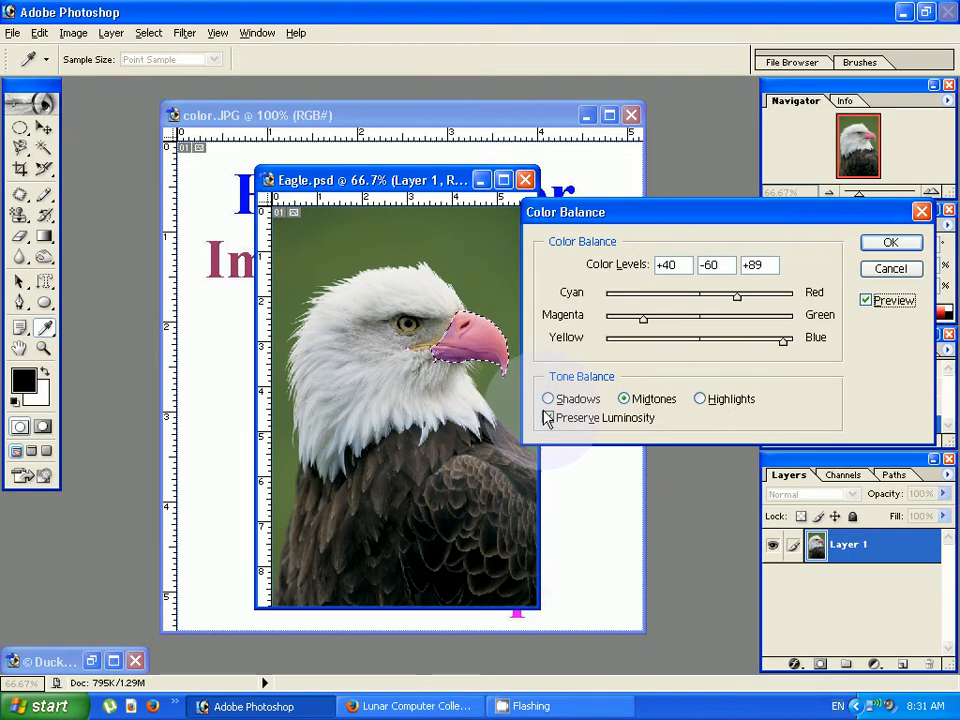
pyautogui.click(548, 418)
pyautogui.click(548, 398)
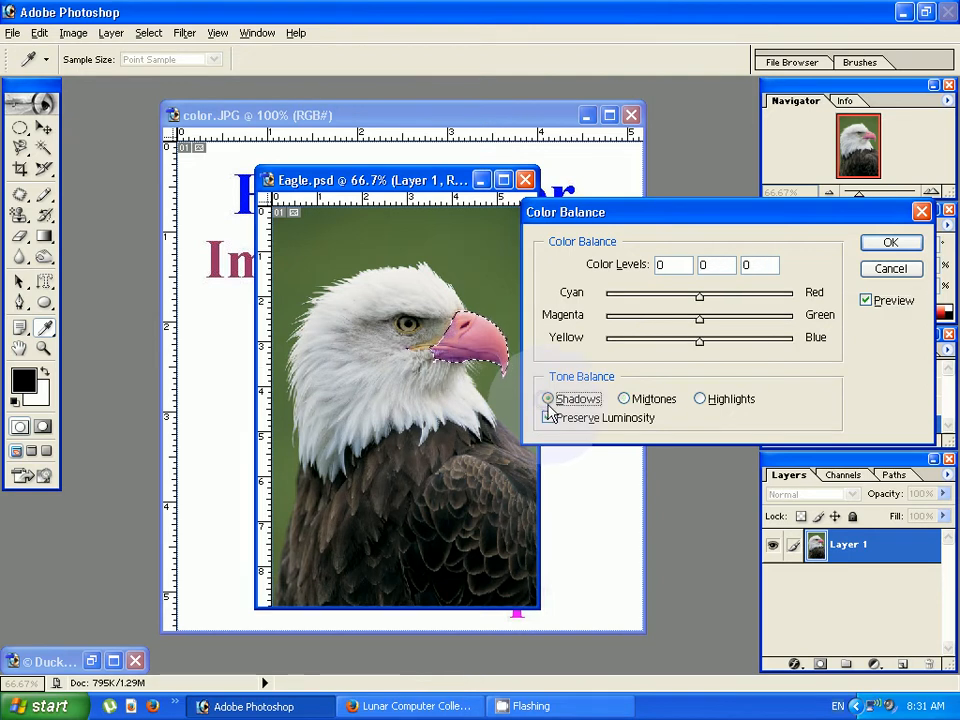
pyautogui.click(621, 400)
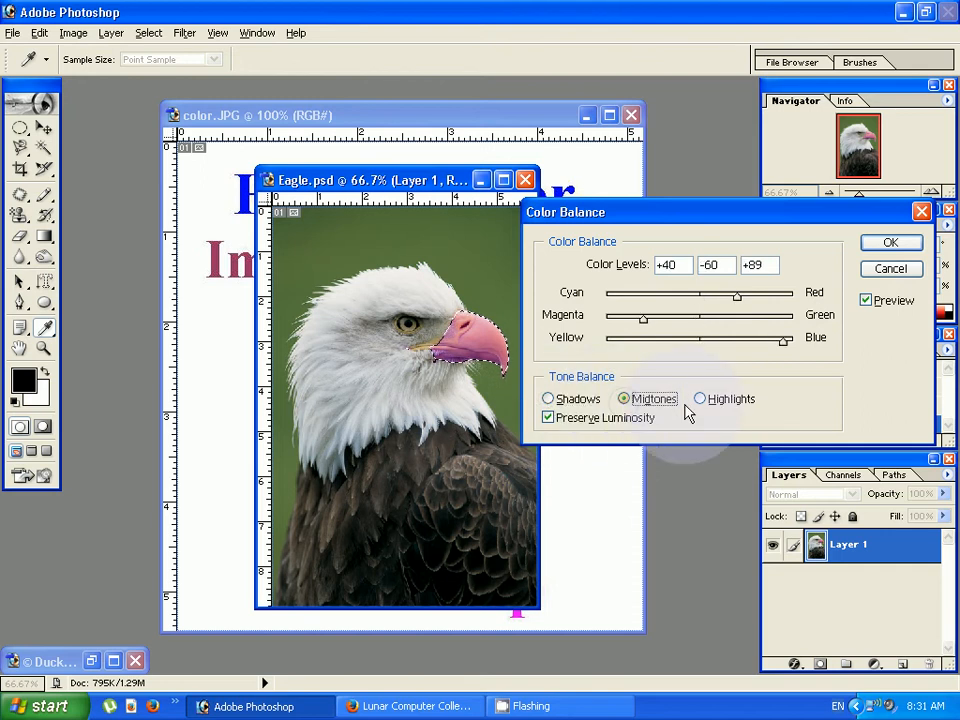
# Step: Set the beak's highlight colour levels to -64, +20 and +80 in Color Balance
pyautogui.click(699, 399)
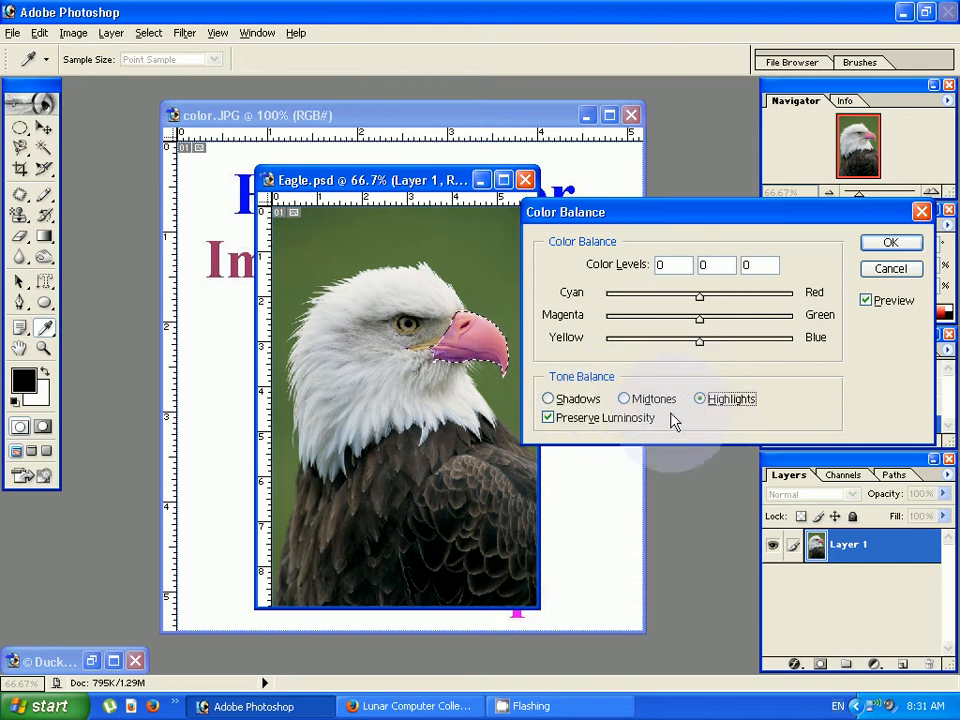
pyautogui.moveTo(699, 342); pyautogui.dragTo(782, 346)
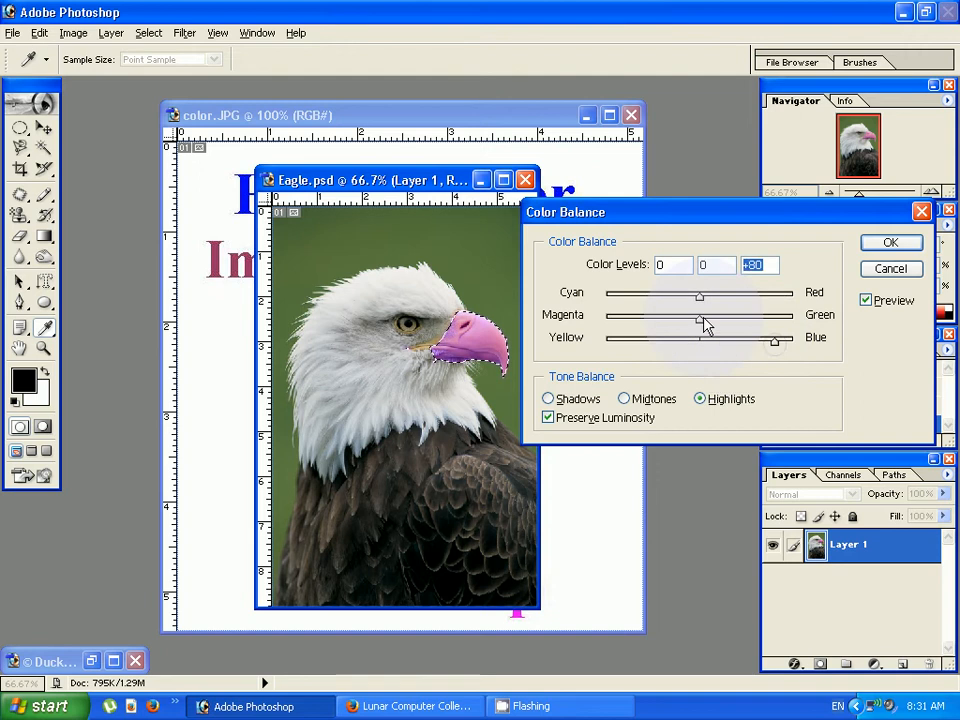
pyautogui.moveTo(699, 320); pyautogui.dragTo(633, 320)
pyautogui.moveTo(699, 297); pyautogui.dragTo(718, 320)
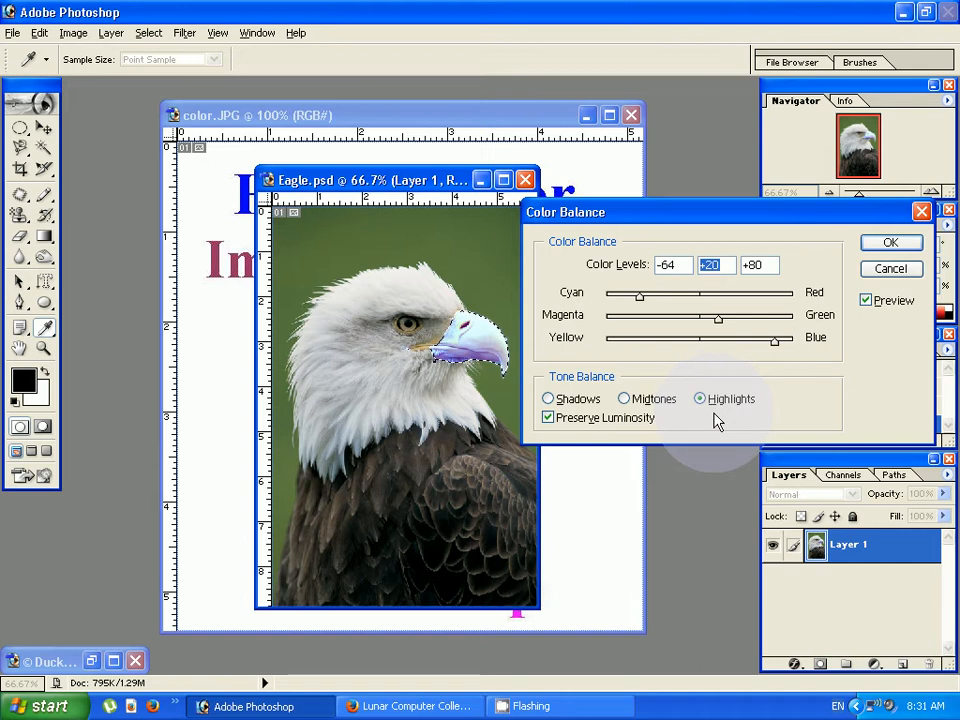
# Step: Set the midtone cyan-red level to -24 and magenta-green level to +34, and the highlight yellow-blue level to -25
pyautogui.click(625, 399)
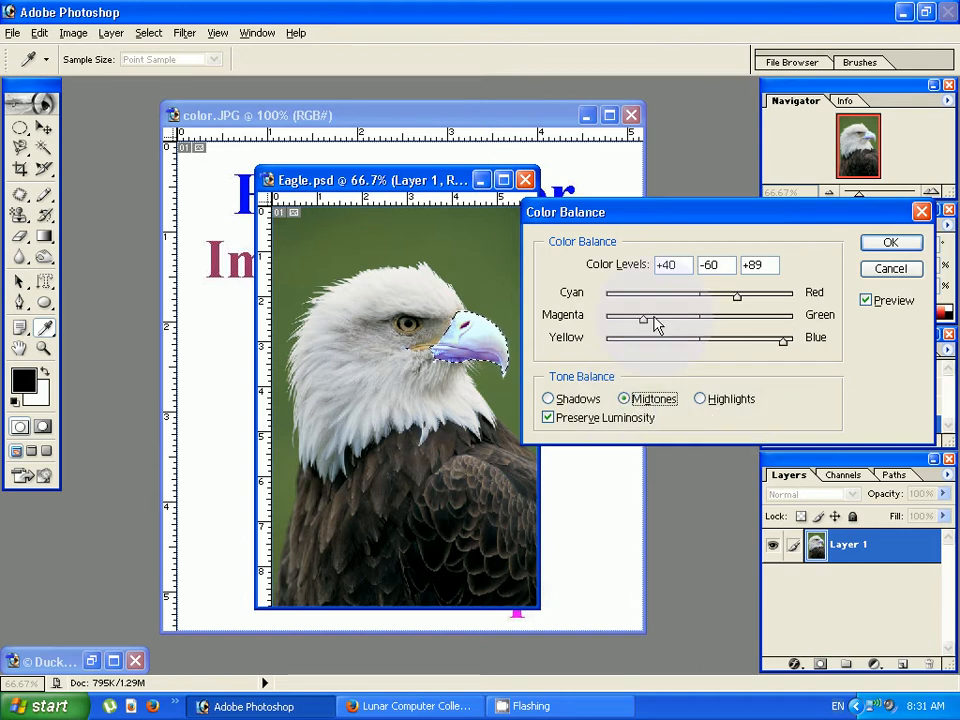
pyautogui.moveTo(656, 322); pyautogui.dragTo(678, 304)
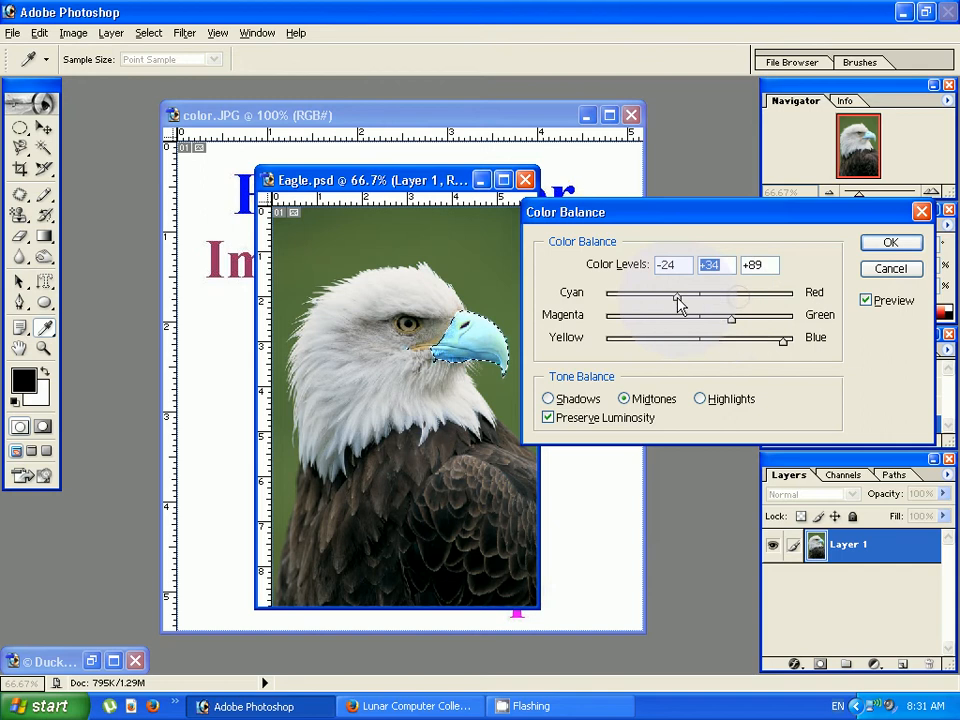
pyautogui.click(706, 402)
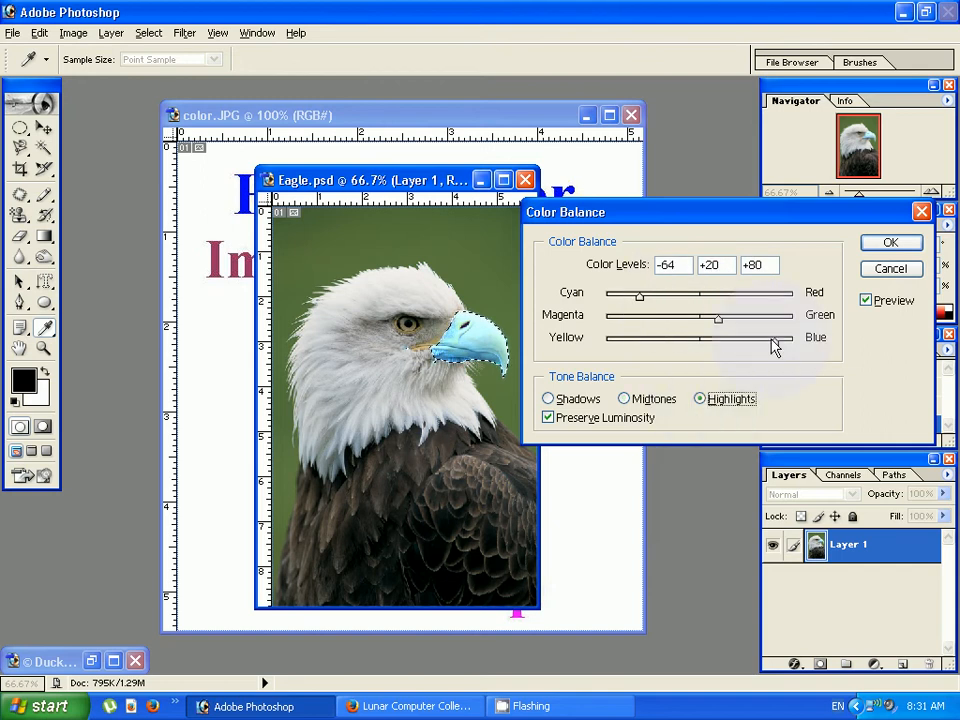
pyautogui.moveTo(773, 345); pyautogui.dragTo(677, 347)
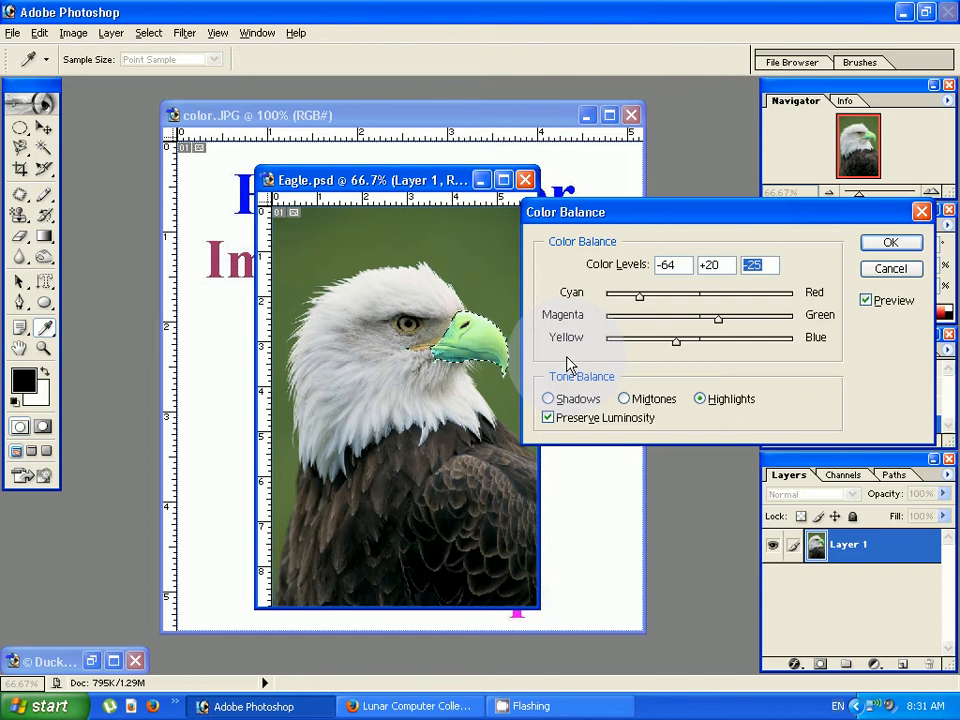
# Step: Discard the pending Color Balance changes and recolour the beak with midtone levels +94, -96 and a strong shift towards blue, clearing the selection
pyautogui.press('alt')
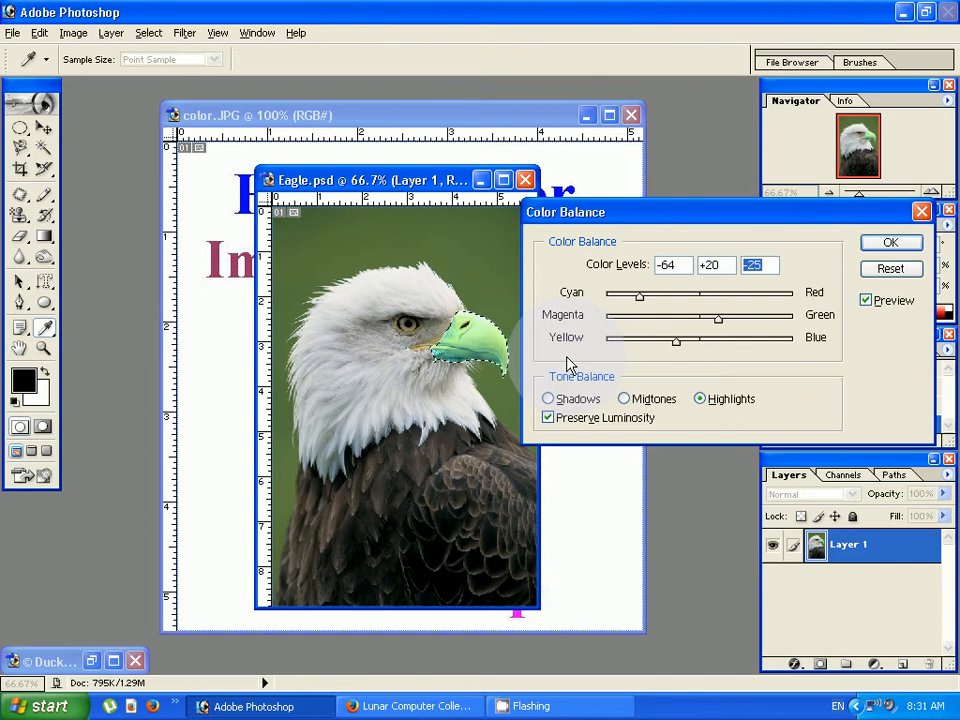
pyautogui.click(567, 360)
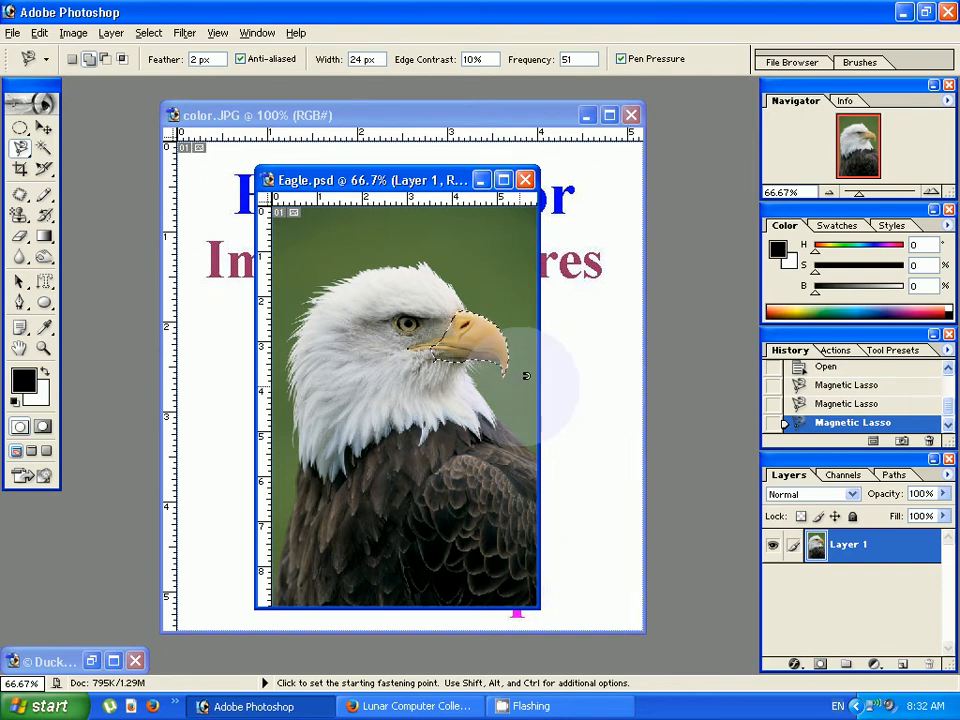
pyautogui.press('ctrl')
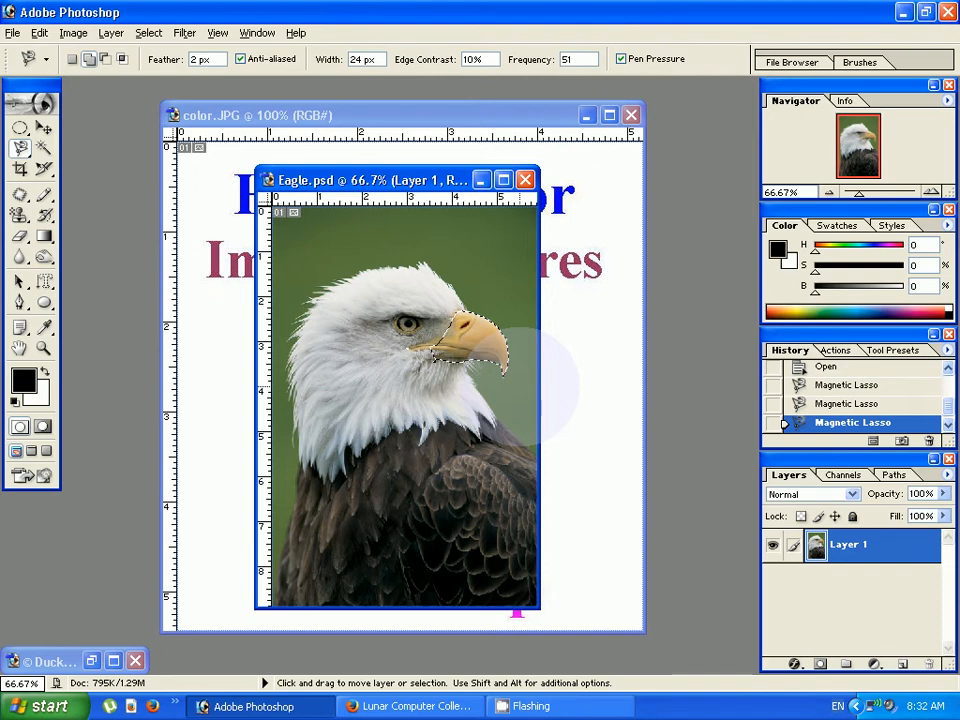
pyautogui.hotkey('ctrl', 'b')
pyautogui.moveTo(699, 296); pyautogui.dragTo(788, 297)
pyautogui.moveTo(702, 319); pyautogui.dragTo(610, 318)
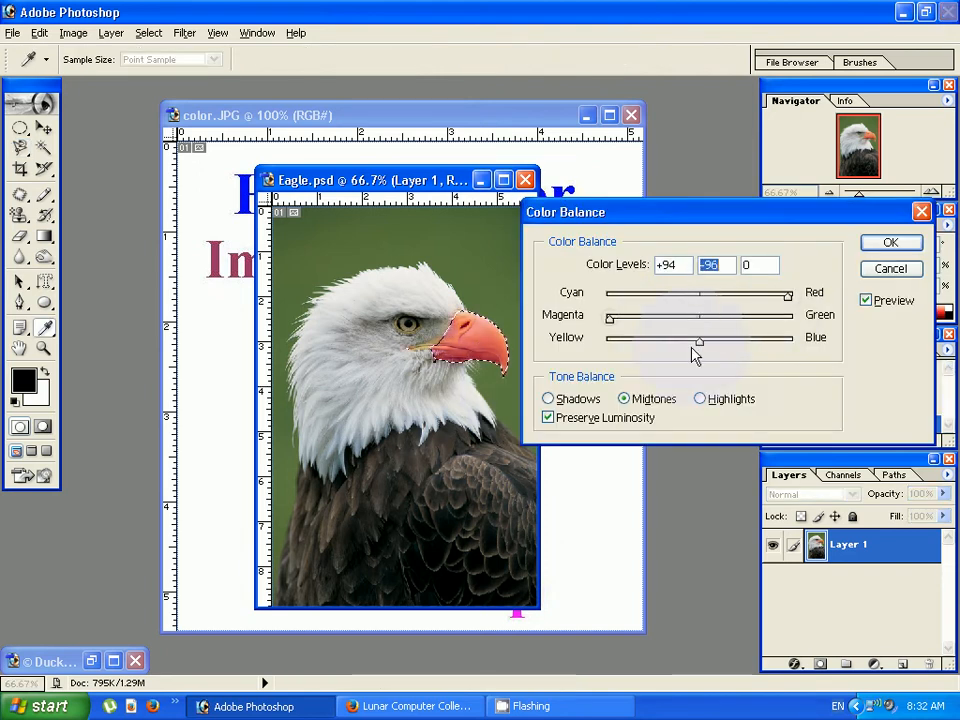
pyautogui.moveTo(697, 340); pyautogui.dragTo(784, 342)
pyautogui.click(890, 242)
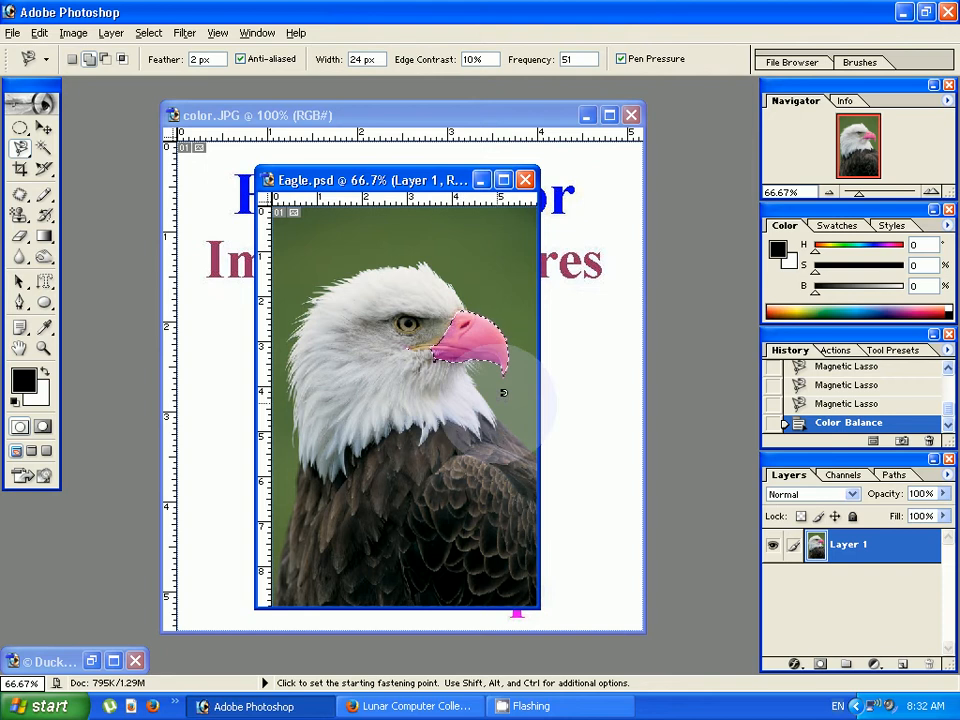
pyautogui.hotkey('ctrl', 'd')
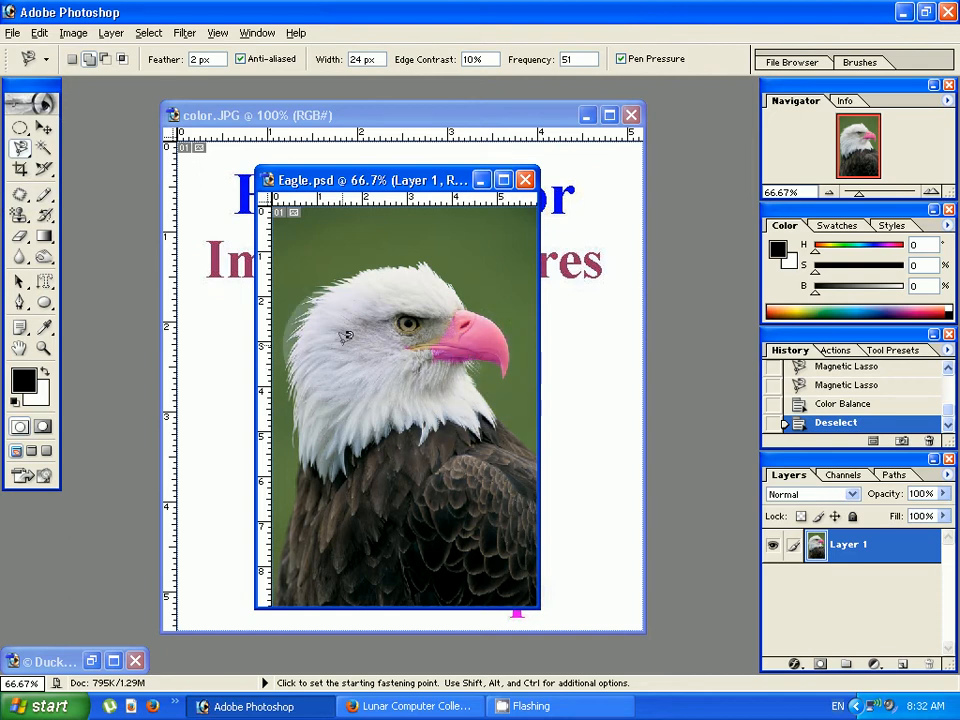
# Step: Select the eagle's white head and neck feathers with several added Magnetic Lasso outlines, leaving out the beak and eye area
pyautogui.click(464, 369)
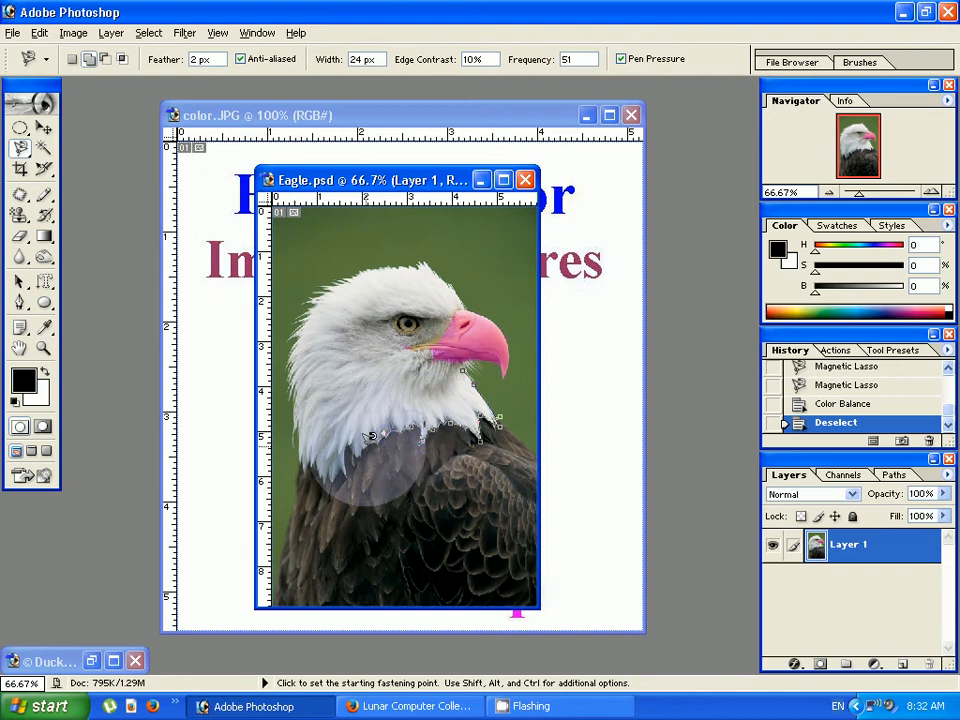
pyautogui.doubleClick(307, 458)
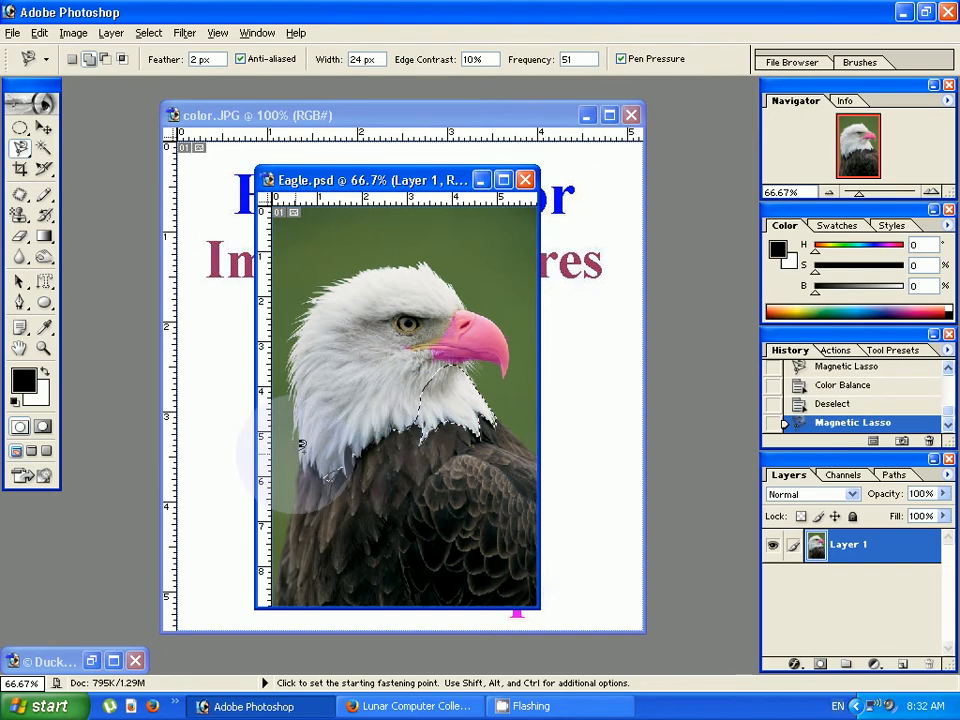
pyautogui.click(298, 448)
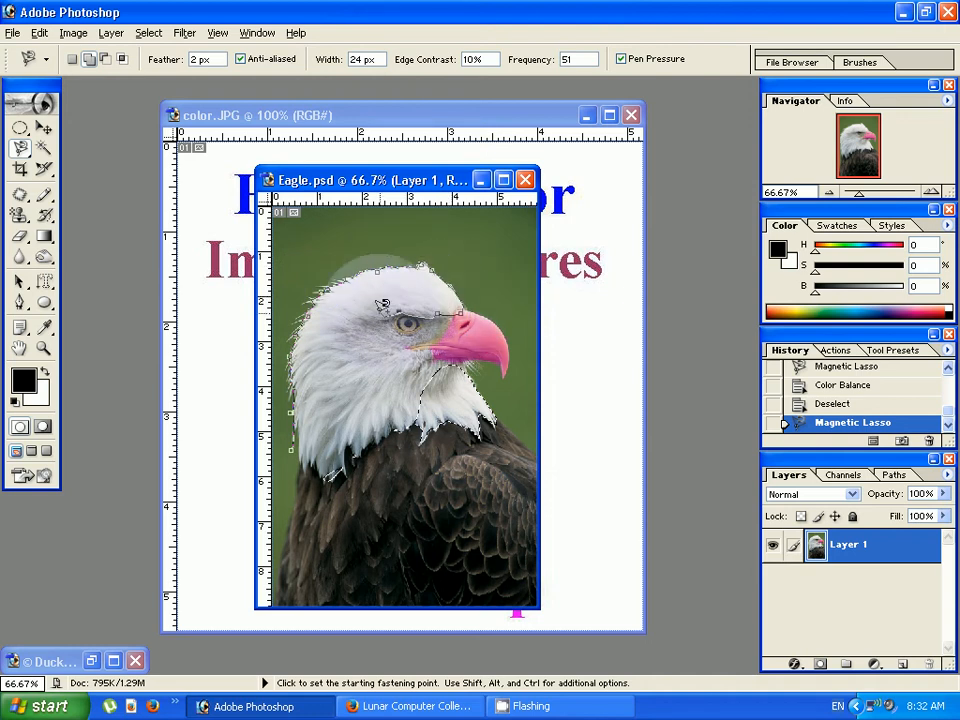
pyautogui.doubleClick(443, 360)
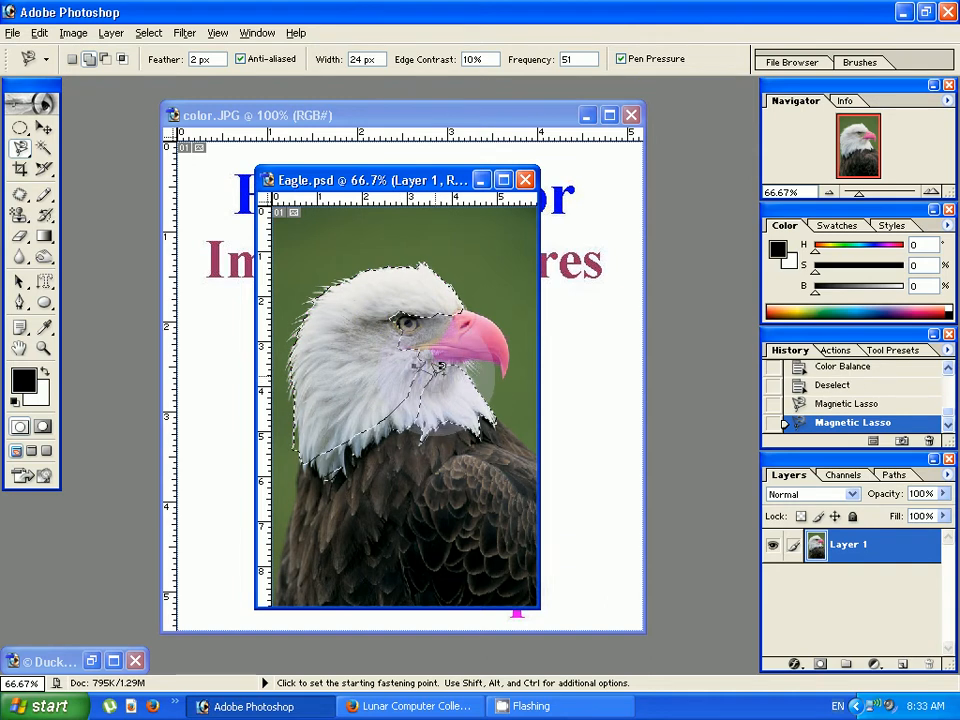
pyautogui.doubleClick(433, 420)
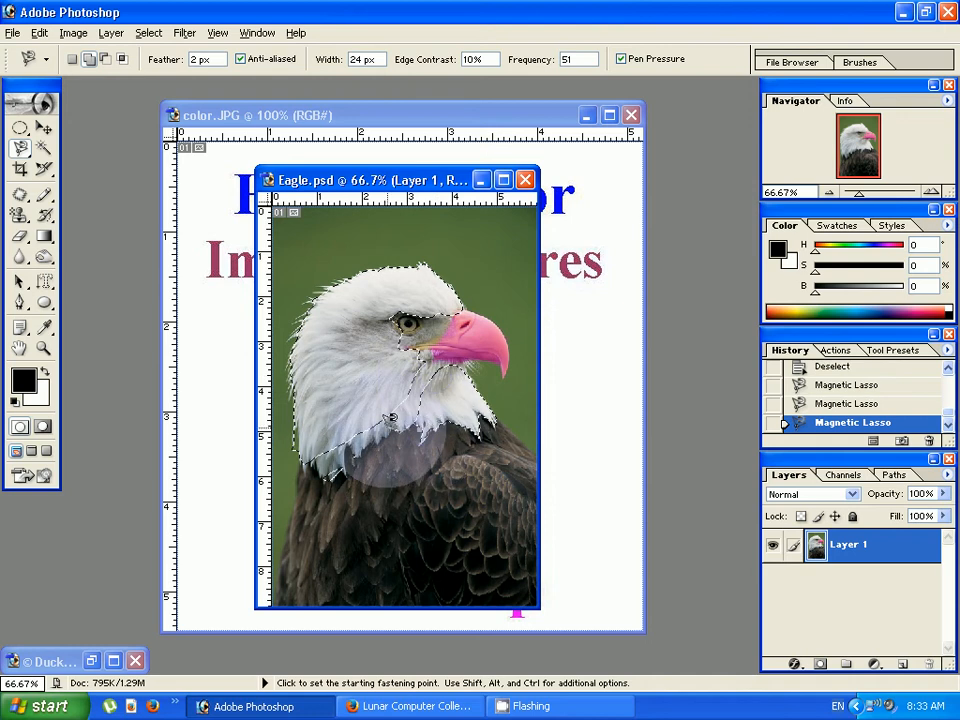
pyautogui.doubleClick(380, 405)
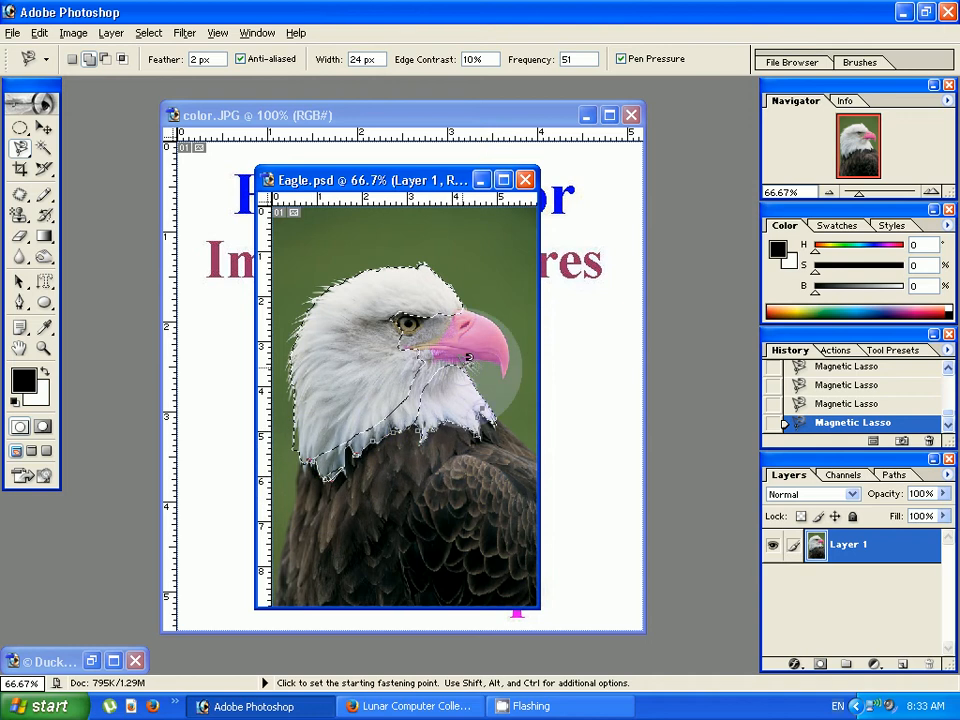
pyautogui.click(464, 357)
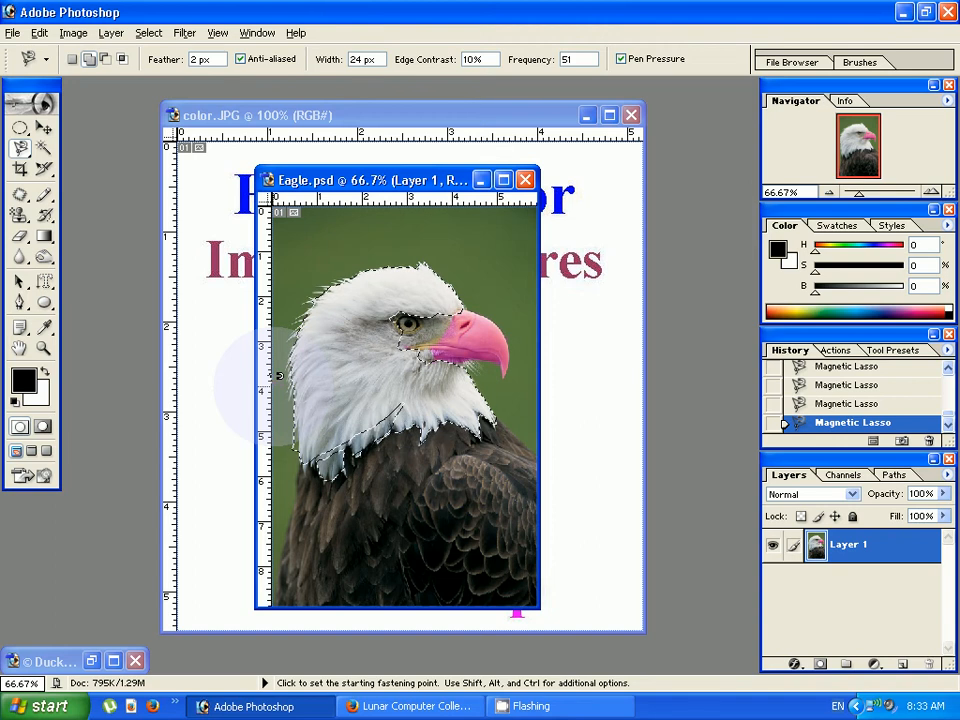
# Step: Open Hue/Saturation for the selected feathers and set the Master hue to +109, saturation to +81 and lightness to -13
pyautogui.press('ctrl')
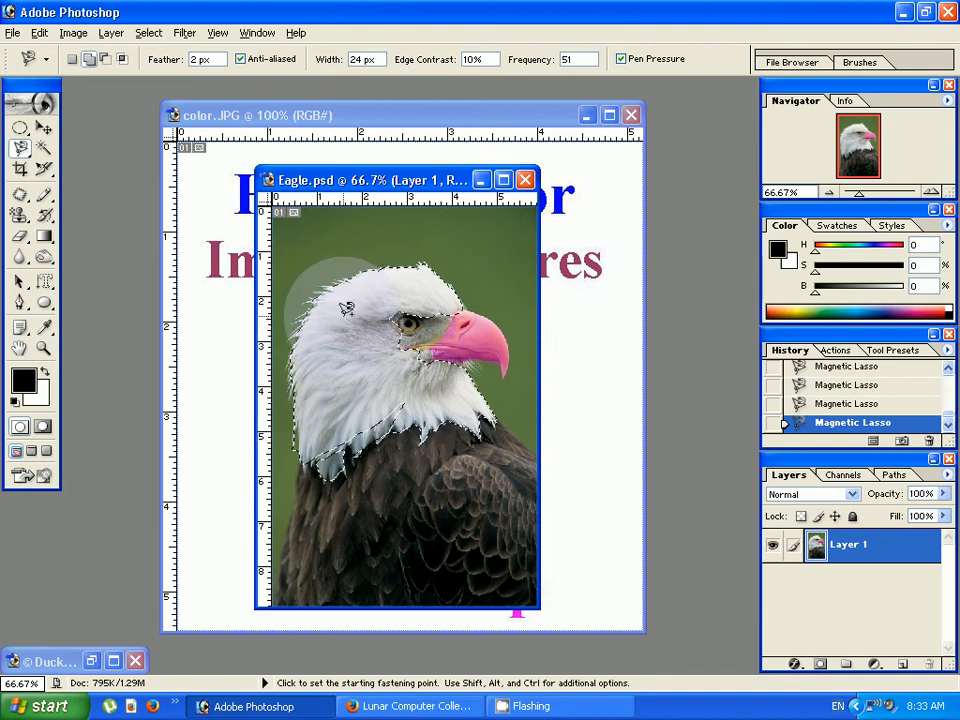
pyautogui.hotkey('ctrl', 'u')
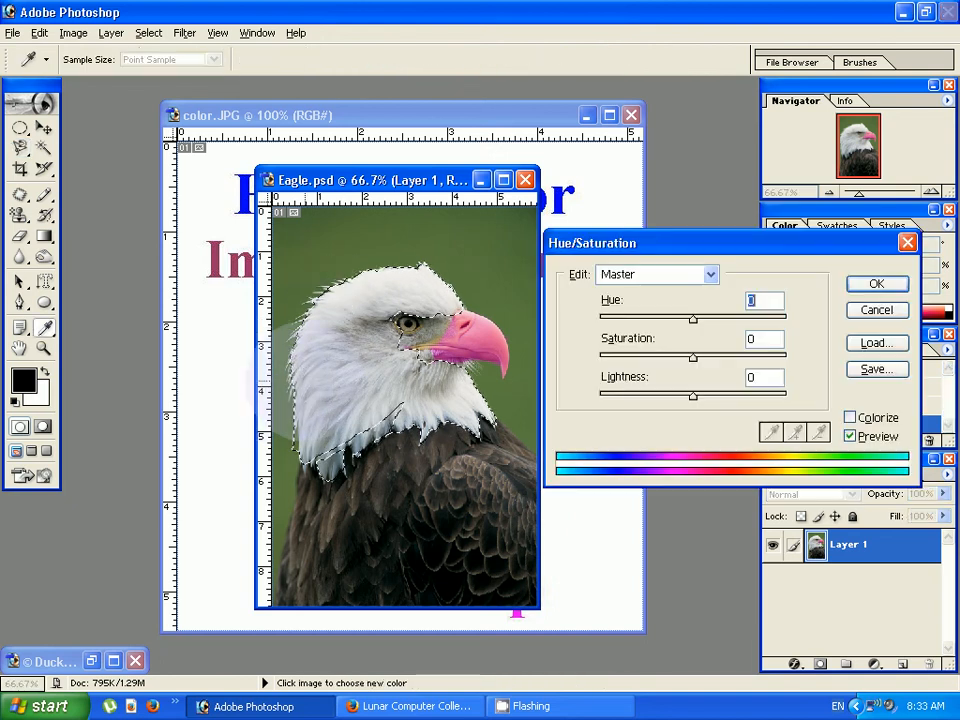
pyautogui.moveTo(692, 319); pyautogui.dragTo(759, 320)
pyautogui.moveTo(701, 358); pyautogui.dragTo(768, 356)
pyautogui.moveTo(693, 396)
pyautogui.mouseDown()
pyautogui.moveTo(710, 396)
pyautogui.moveTo(652, 398)
pyautogui.moveTo(681, 396)
pyautogui.mouseUp()
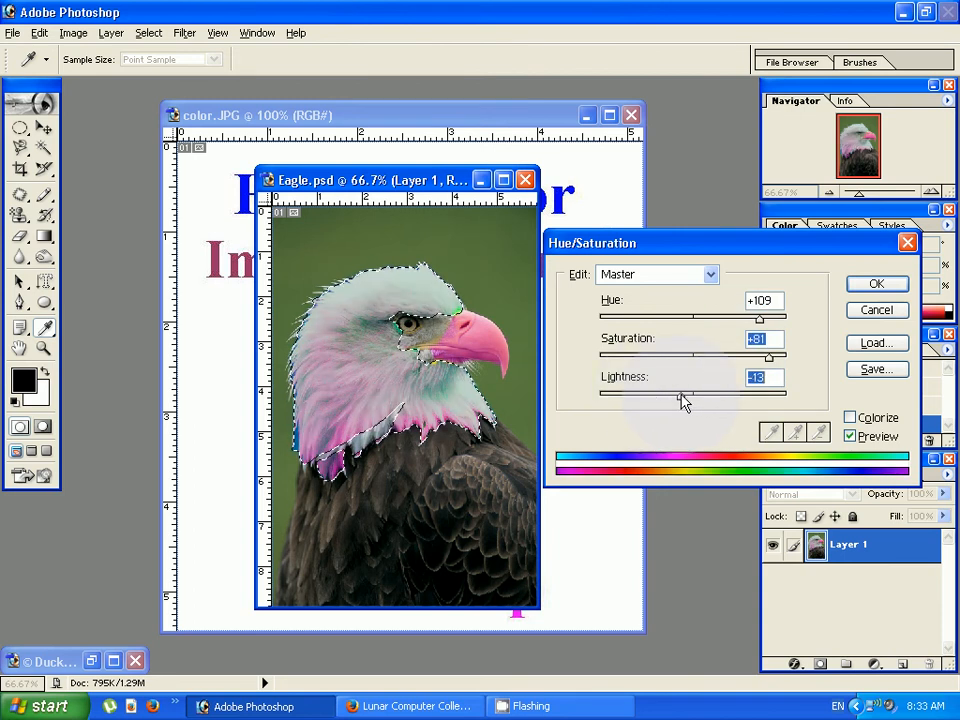
# Step: Set the hue of the Reds range to -116 and its lightness to +45 in Hue/Saturation
pyautogui.click(711, 276)
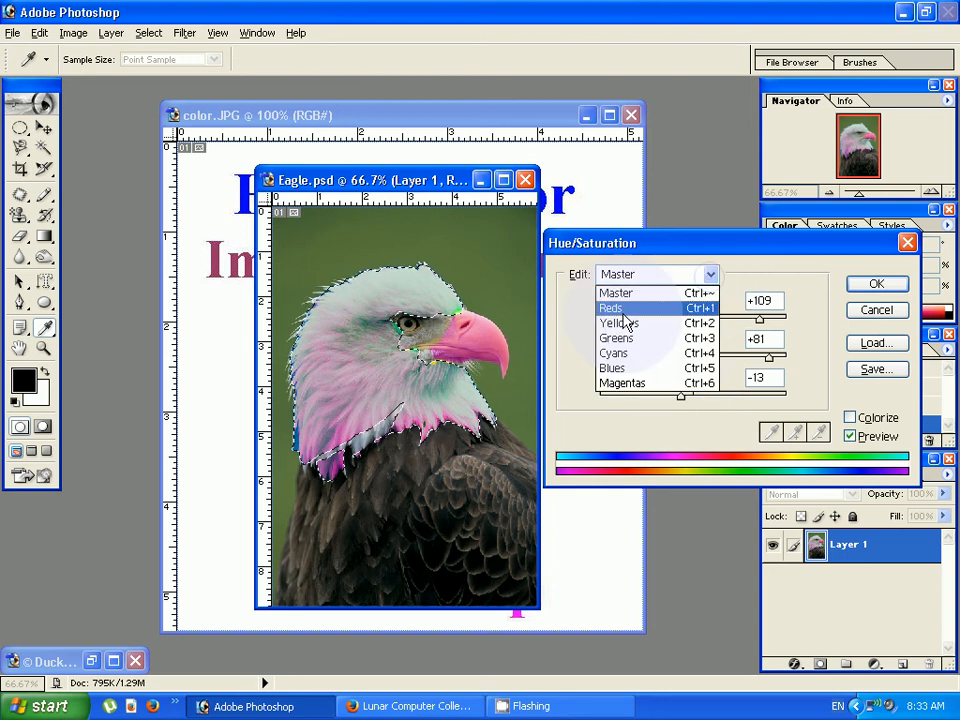
pyautogui.click(627, 310)
pyautogui.moveTo(689, 320); pyautogui.dragTo(623, 321)
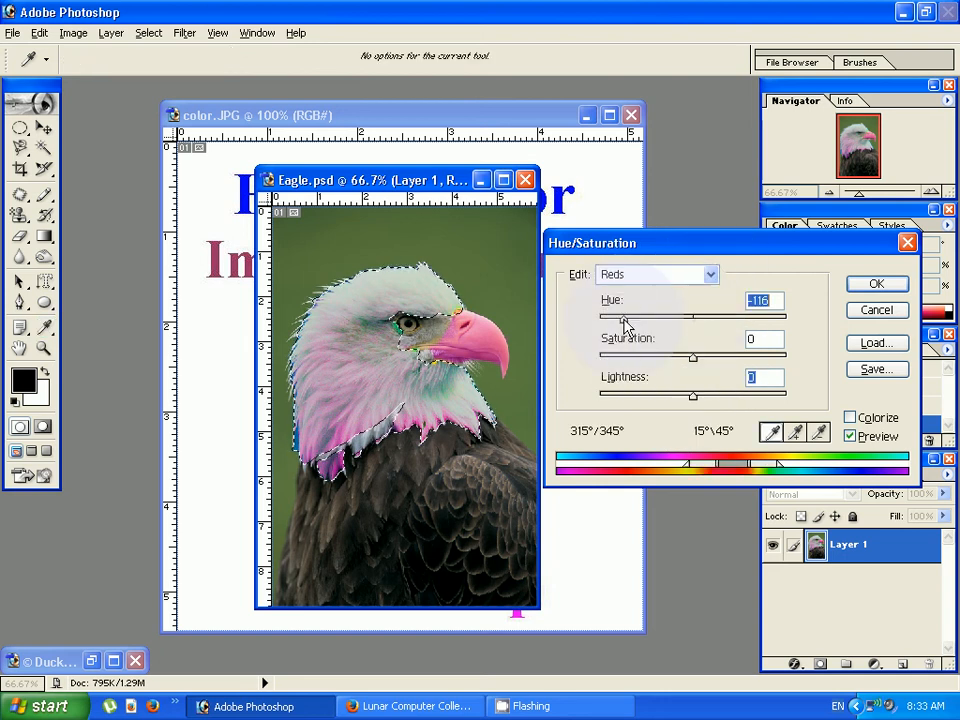
pyautogui.moveTo(693, 396); pyautogui.dragTo(759, 408)
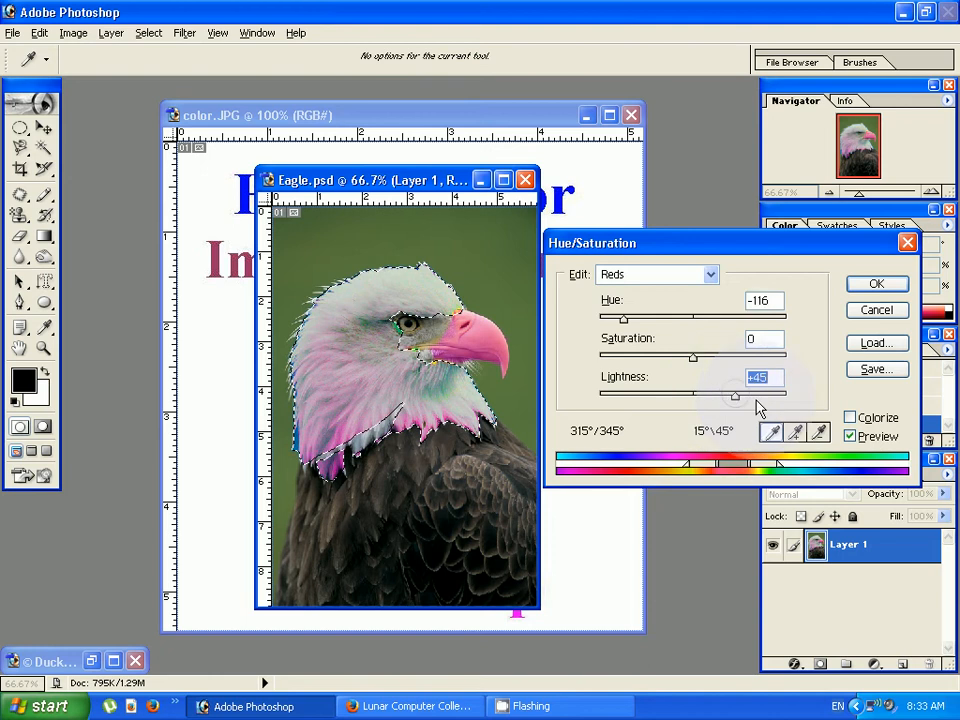
# Step: Colorize the feathers with hue 185, saturation 16 and lightness -30, apply the adjustment and clear the selection
pyautogui.click(851, 418)
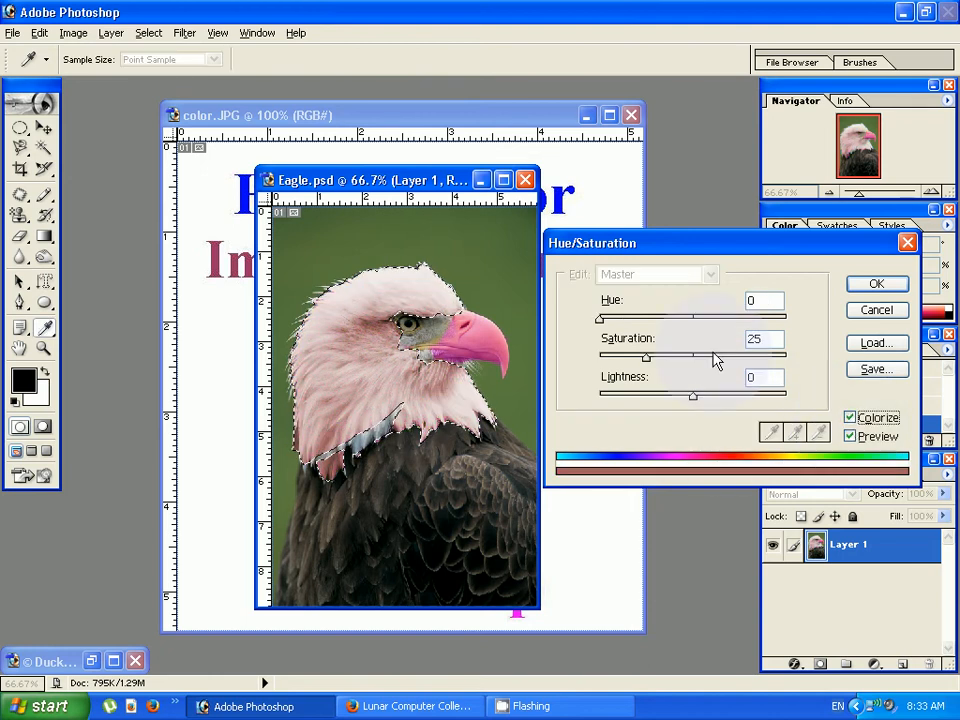
pyautogui.moveTo(599, 318); pyautogui.dragTo(697, 325)
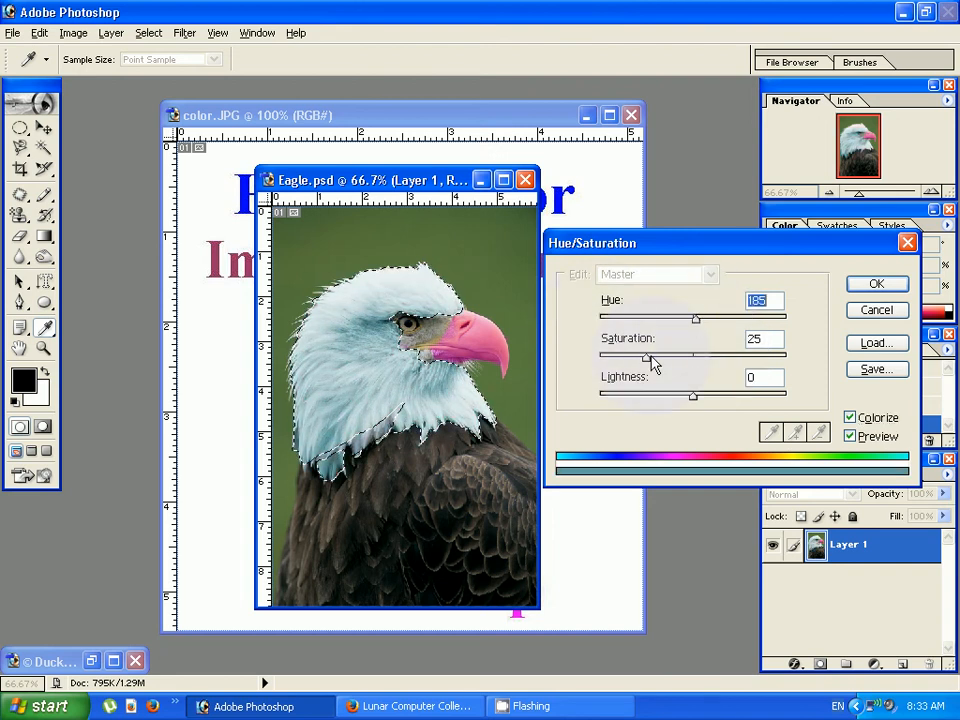
pyautogui.moveTo(651, 358); pyautogui.dragTo(629, 357)
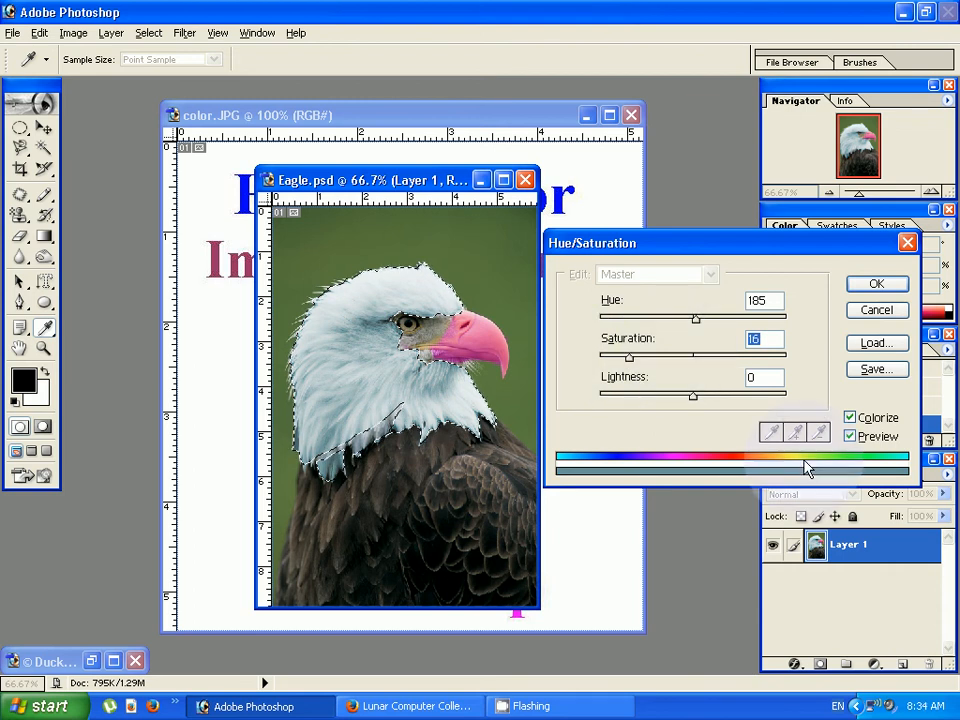
pyautogui.moveTo(693, 395); pyautogui.dragTo(668, 401)
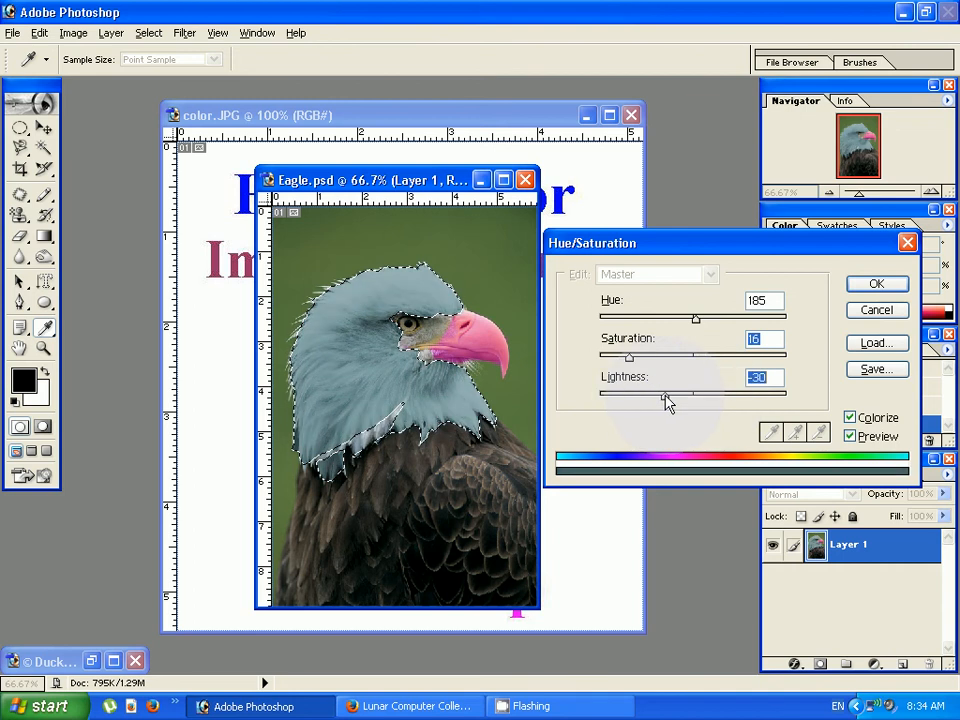
pyautogui.click(862, 290)
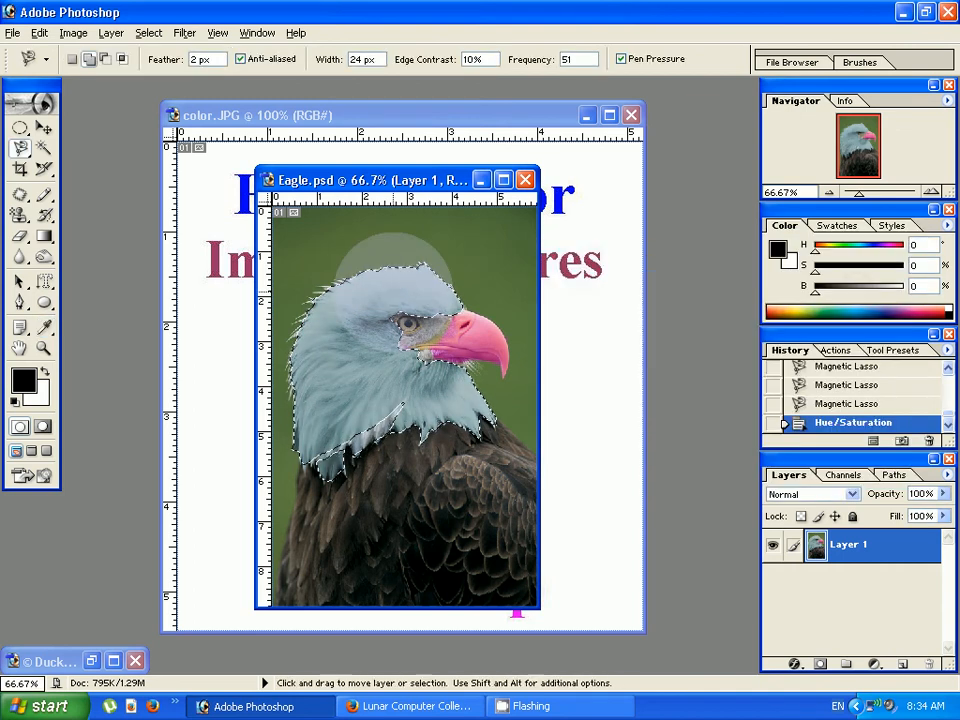
pyautogui.hotkey('ctrl', 'd')
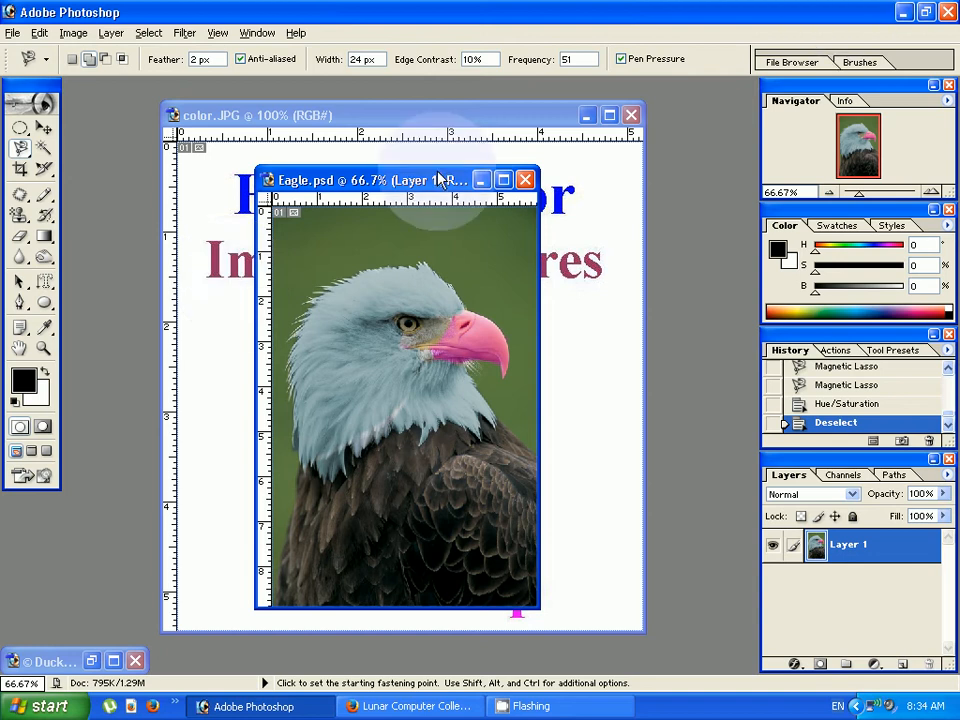
# Step: Try to select the green background with the Magic Wand at tolerance 2, and clear the resulting selection
pyautogui.moveTo(441, 178); pyautogui.dragTo(445, 178)
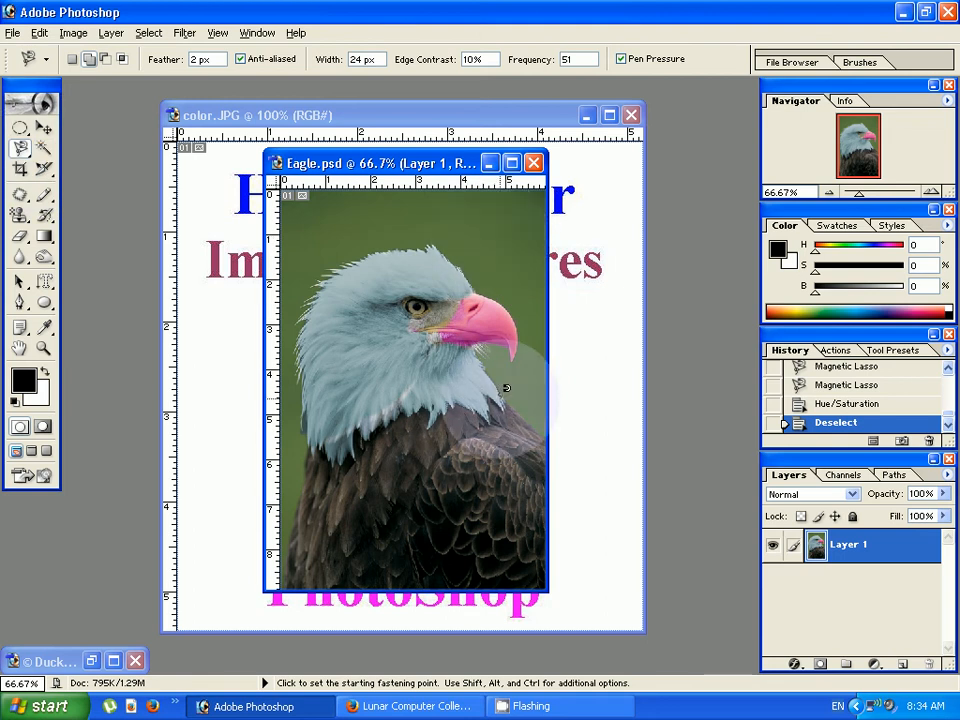
pyautogui.click(44, 148)
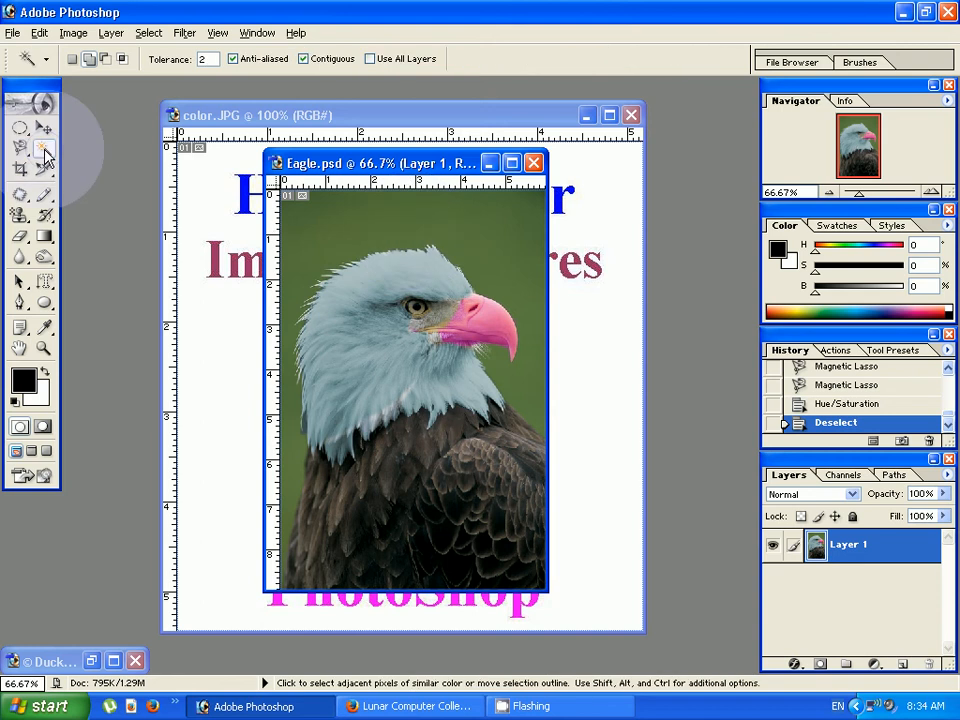
pyautogui.doubleClick(466, 218)
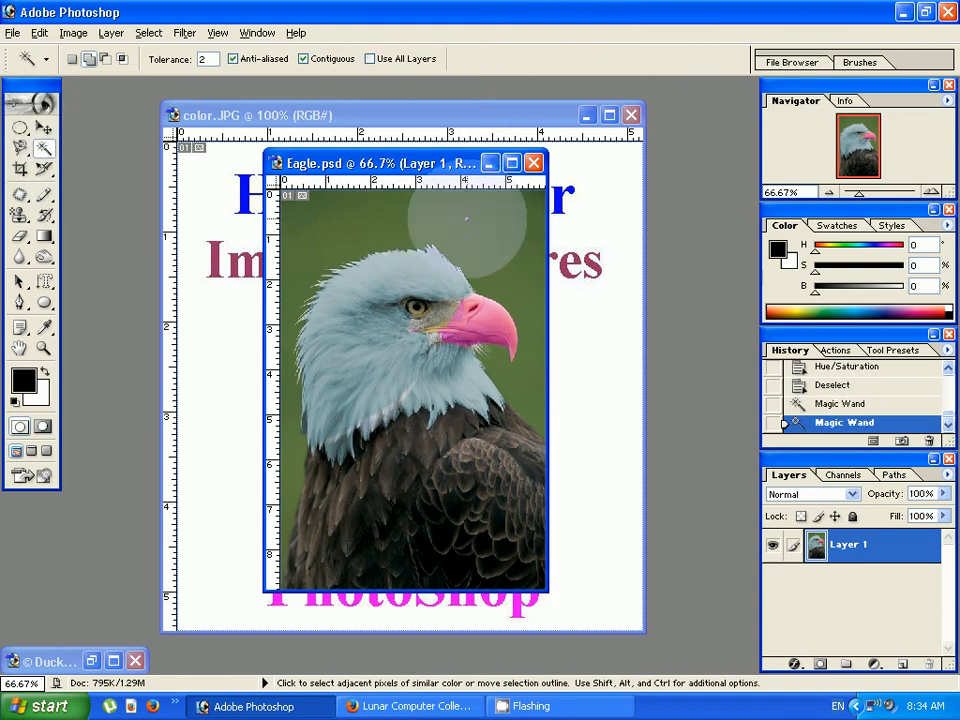
pyautogui.click(507, 252)
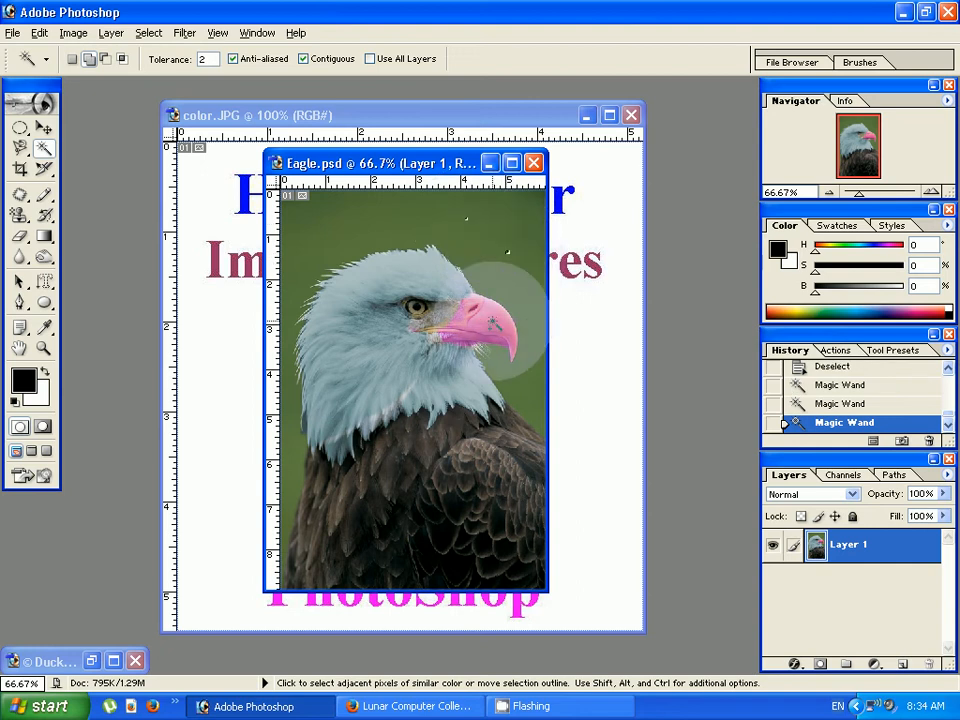
pyautogui.hotkey('ctrl', 'd')
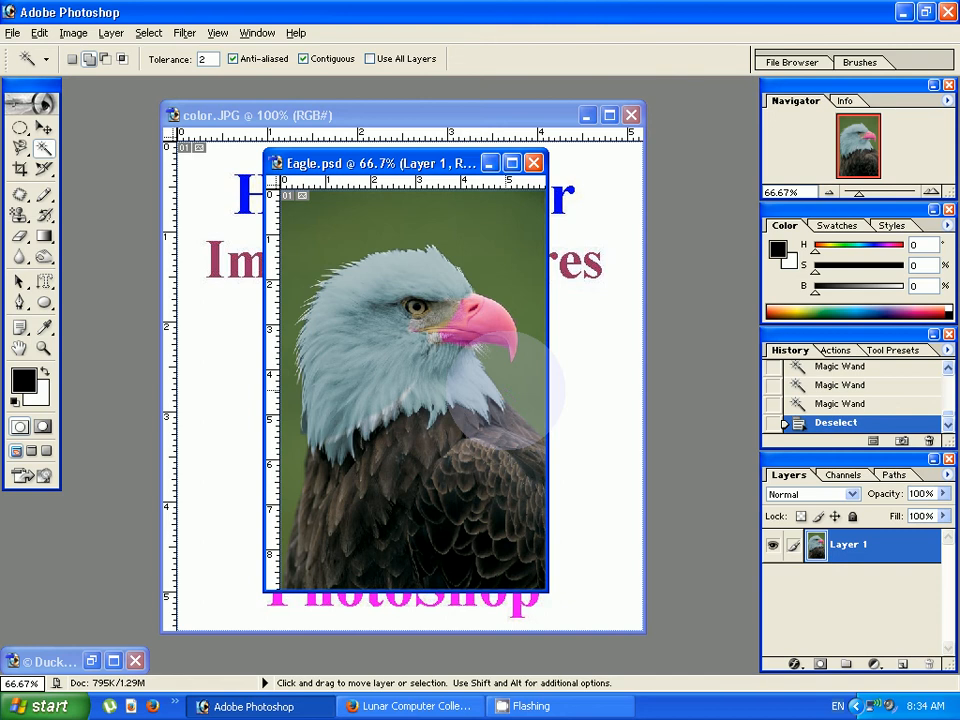
pyautogui.click(22, 149)
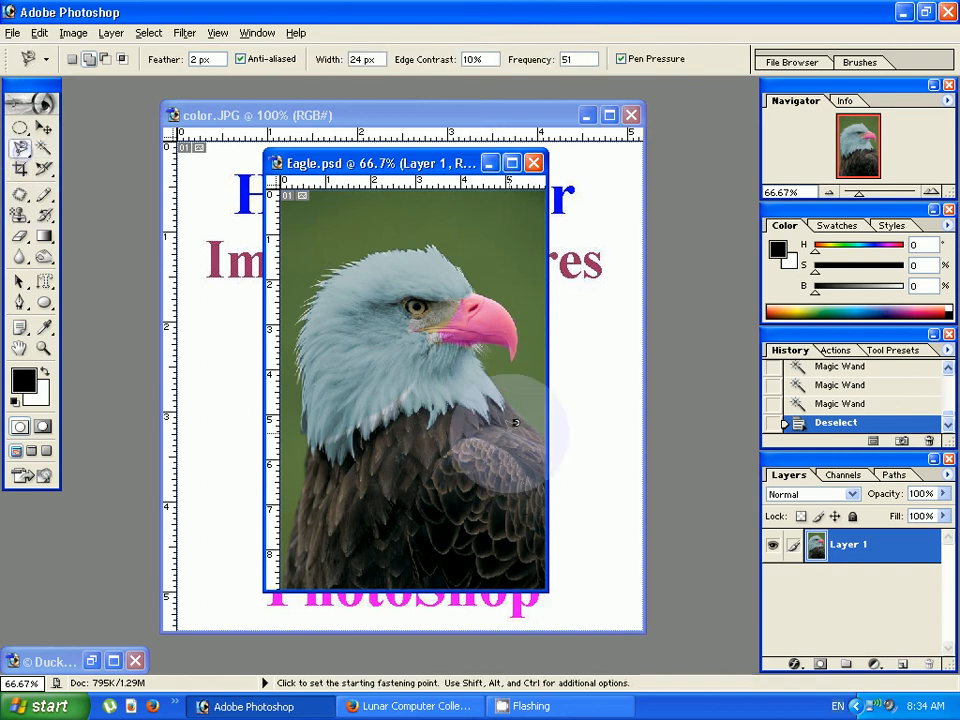
pyautogui.click(546, 430)
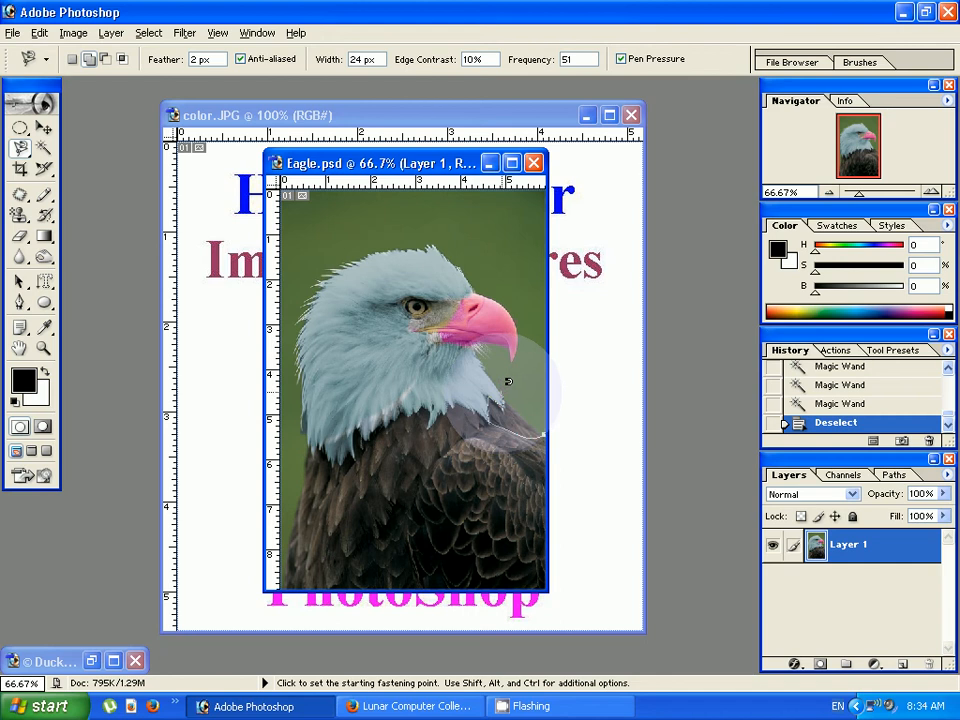
pyautogui.press('Escape')
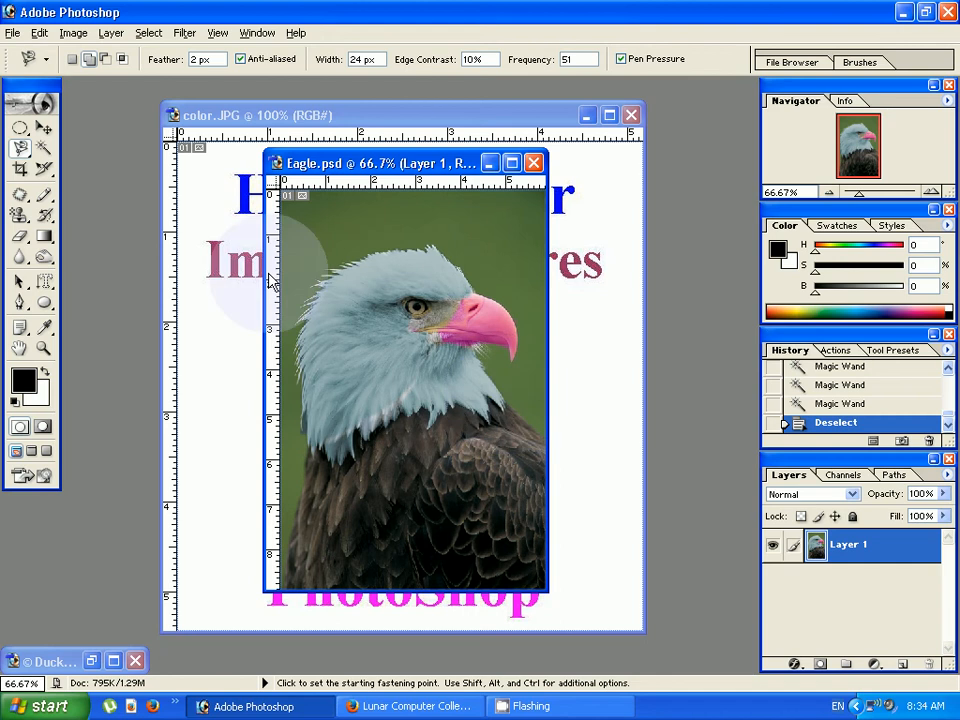
# Step: Try to outline the green background along the eagle's breast and beak with the Polygonal Lasso at a 2 px feather
pyautogui.click(22, 150)
pyautogui.click(106, 166)
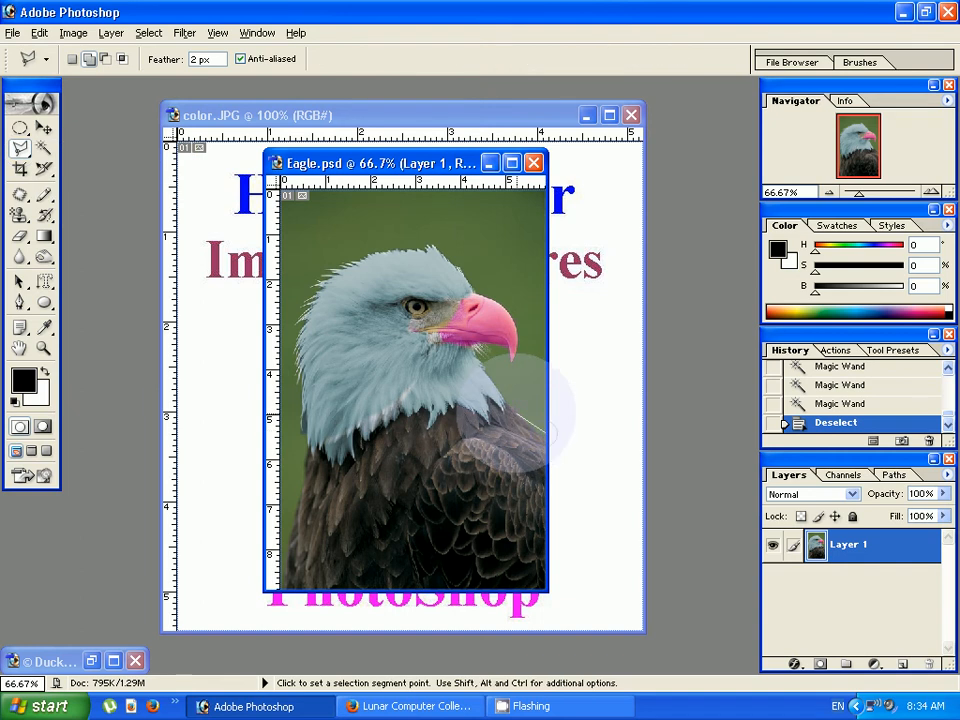
pyautogui.doubleClick(487, 378)
pyautogui.press('Return')
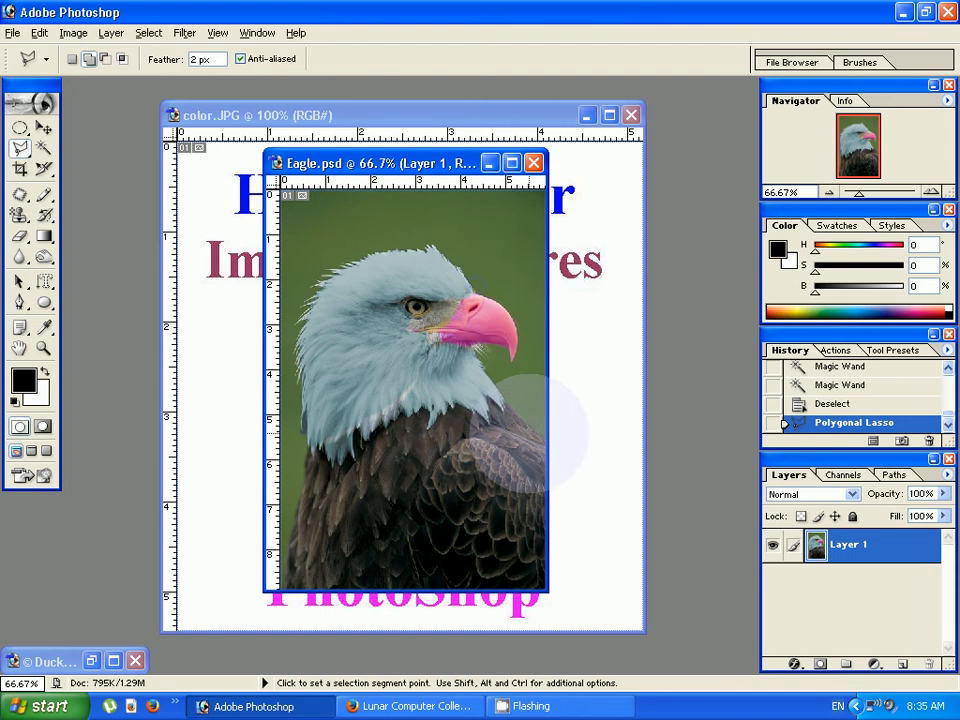
pyautogui.click(88, 59)
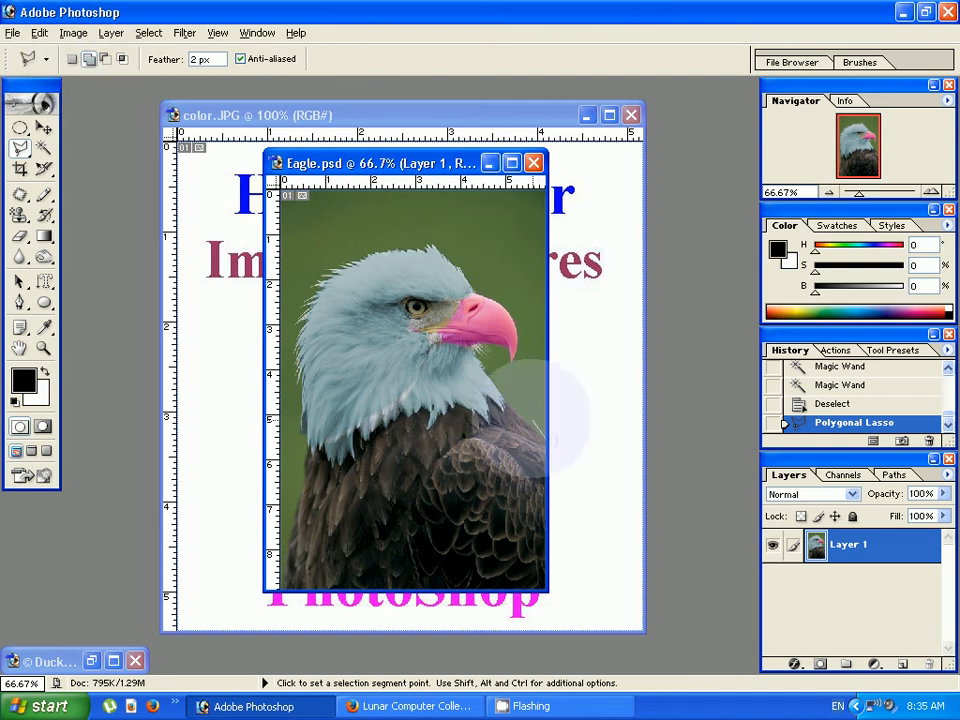
pyautogui.click(545, 437)
pyautogui.click(480, 352)
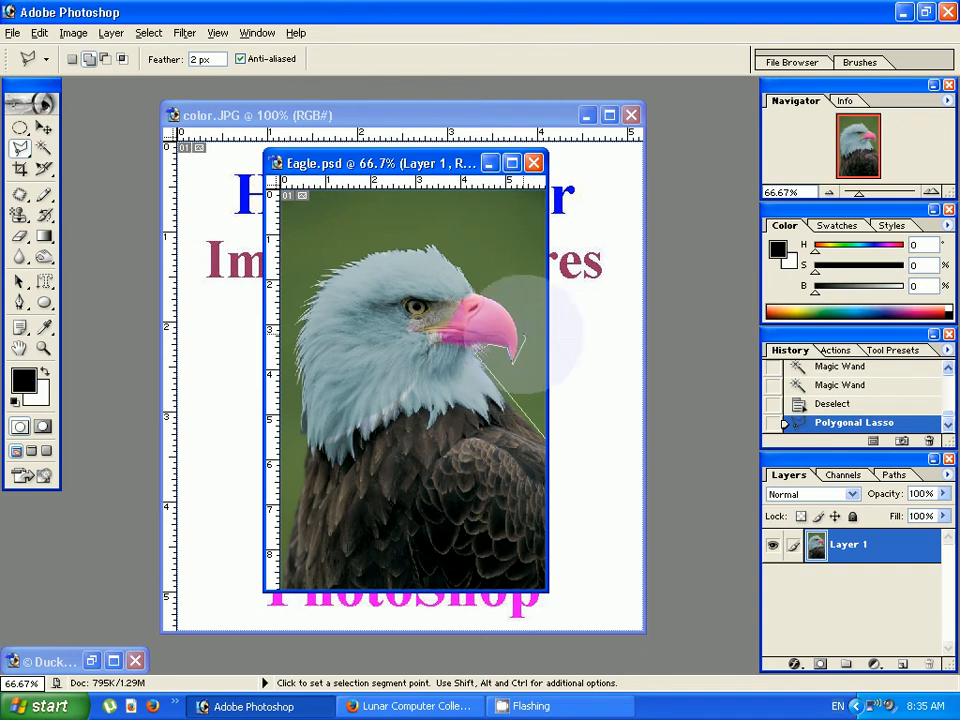
pyautogui.click(524, 337)
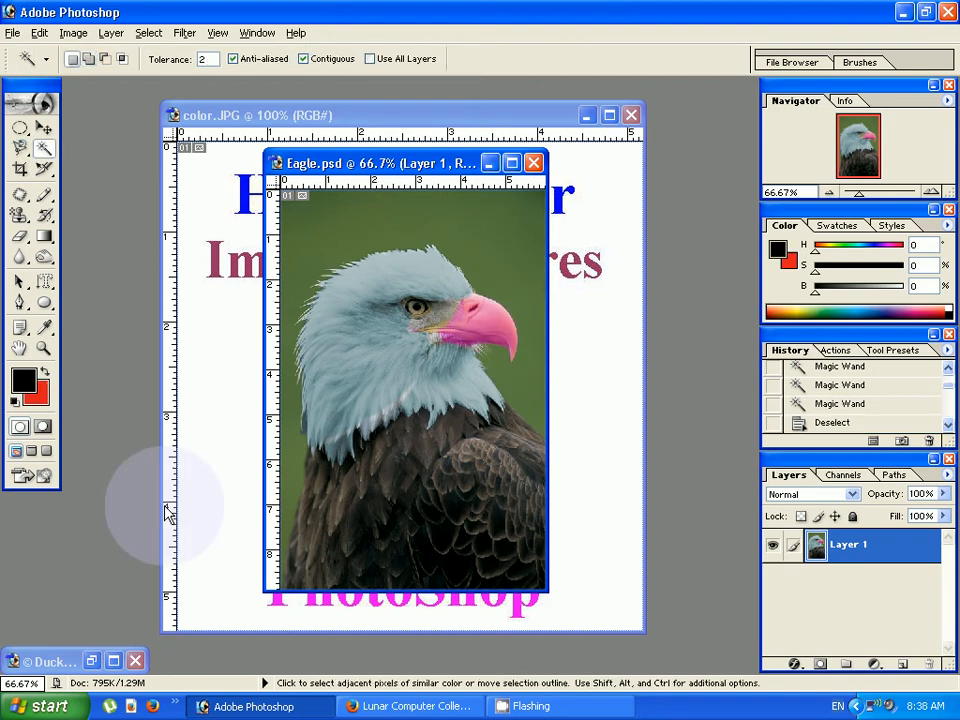
# Step: Minimise the eagle picture, reset the default colours and set the background colour to red F30C48
pyautogui.click(489, 163)
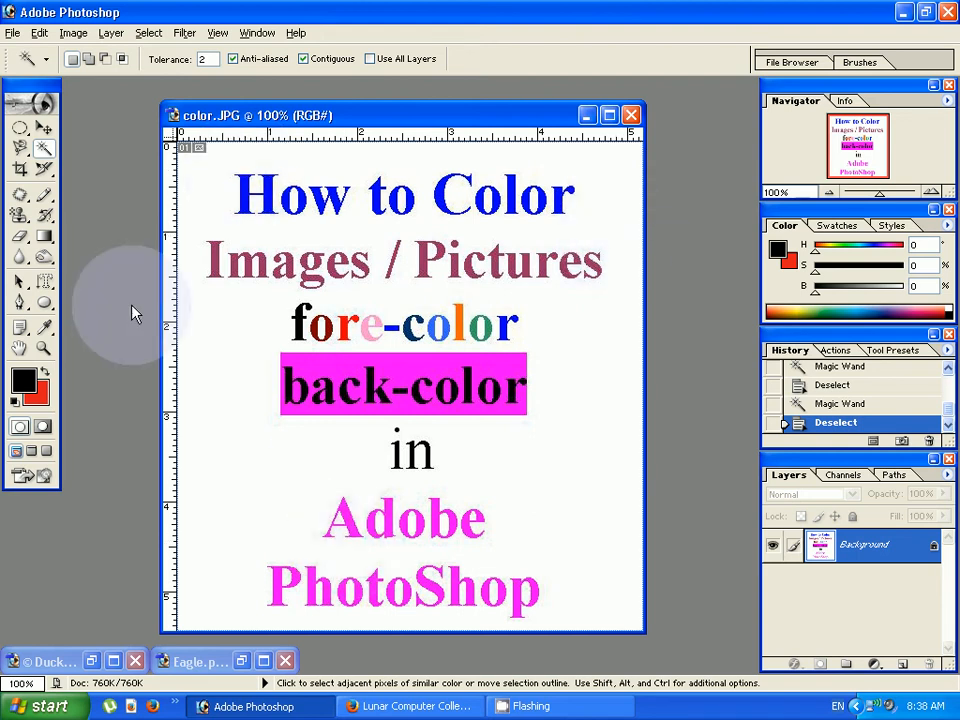
pyautogui.press('d')
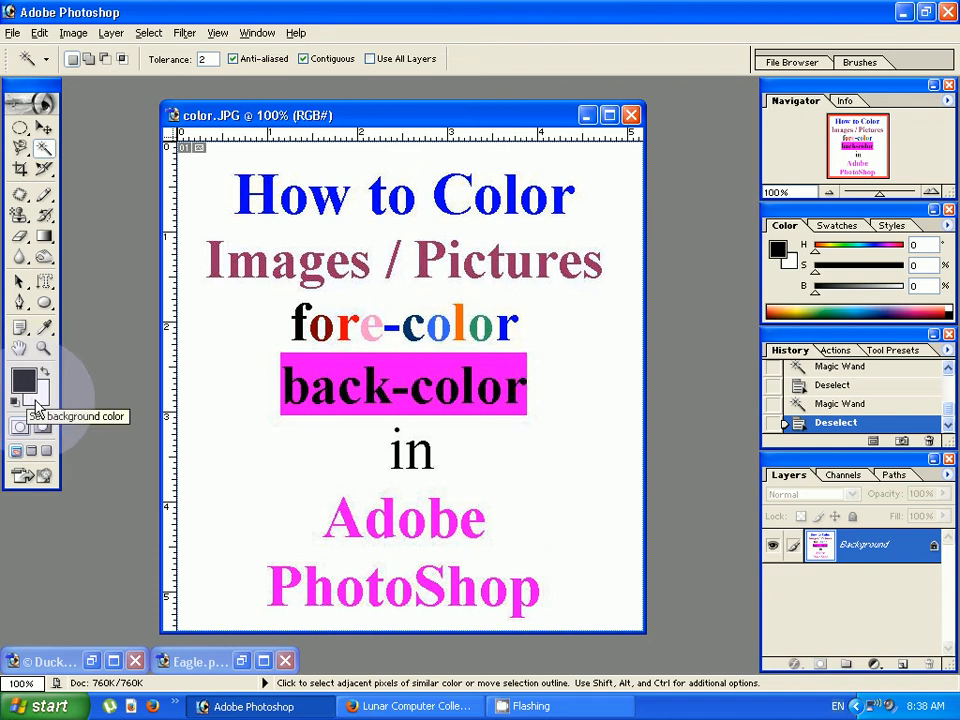
pyautogui.click(36, 405)
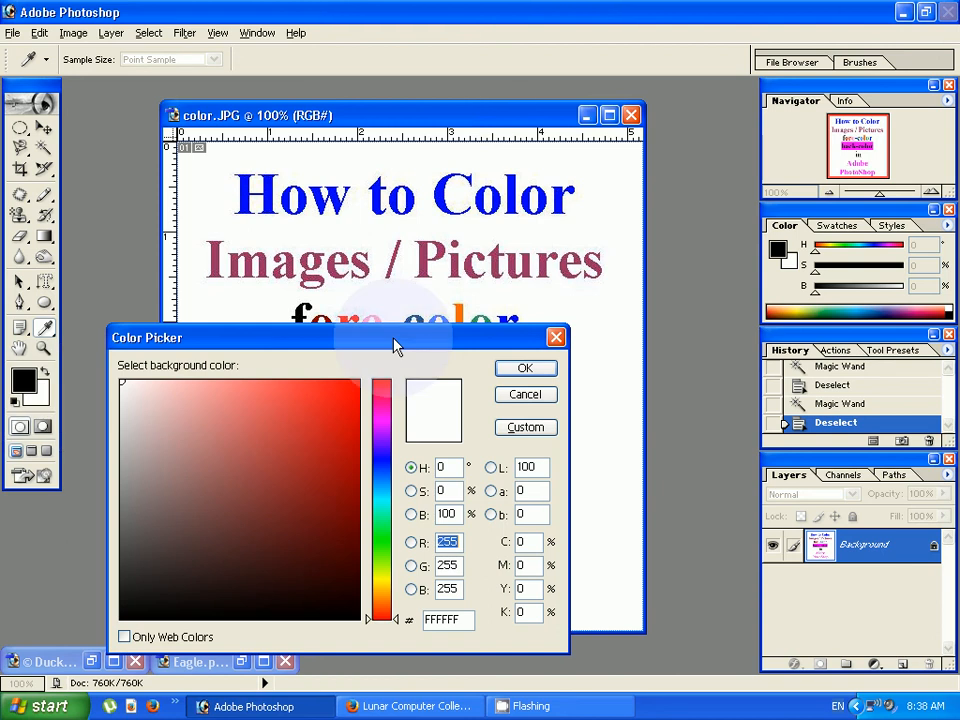
pyautogui.moveTo(395, 345); pyautogui.dragTo(460, 195)
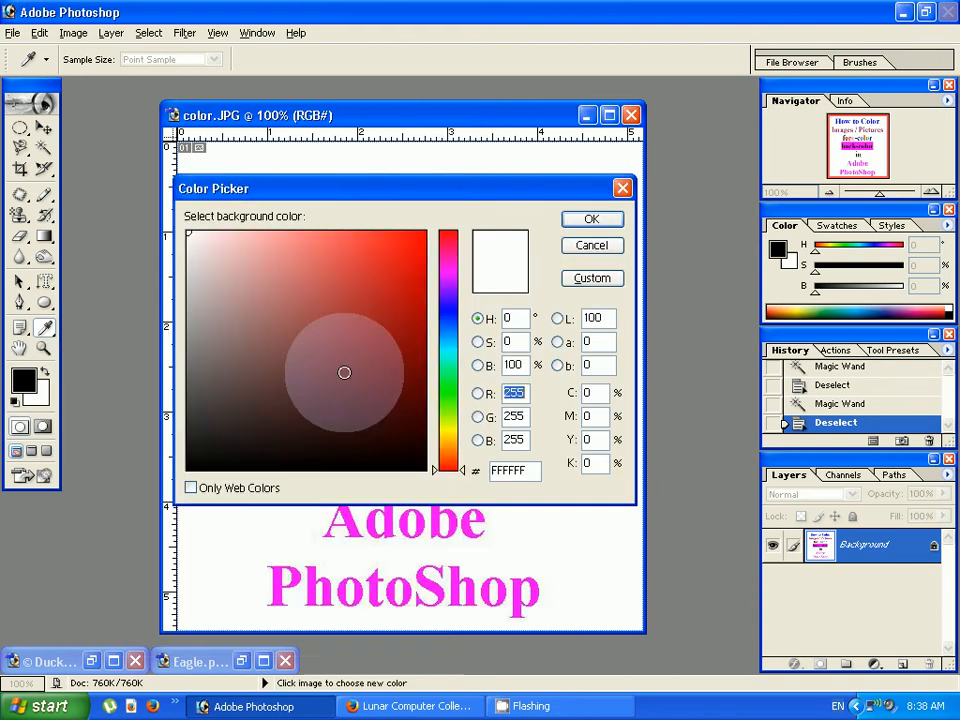
pyautogui.click(447, 420)
pyautogui.click(447, 390)
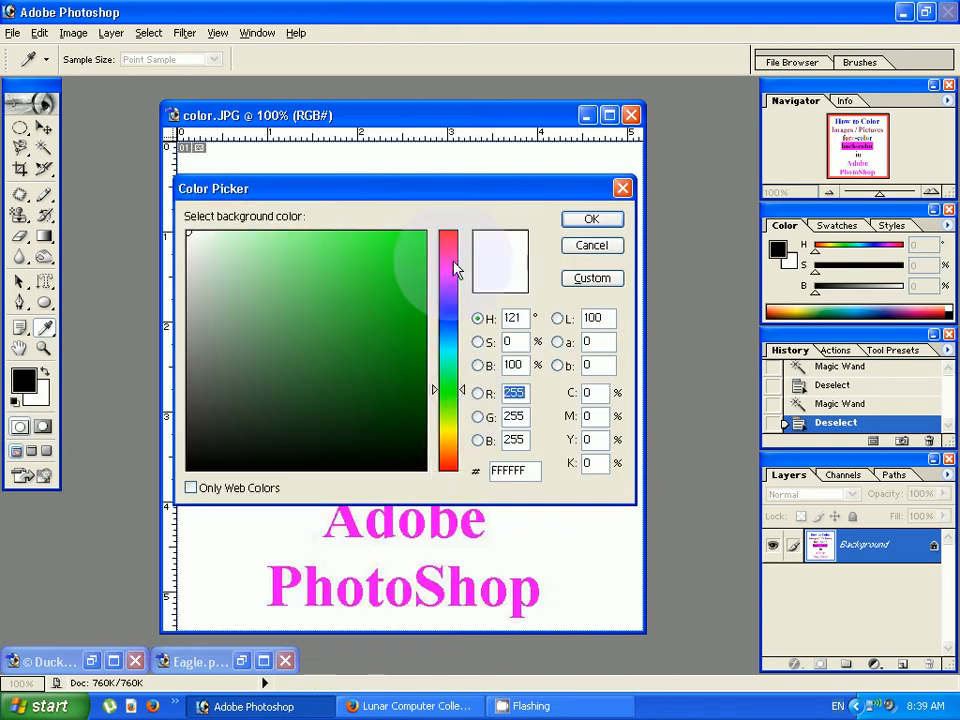
pyautogui.click(447, 242)
pyautogui.click(413, 242)
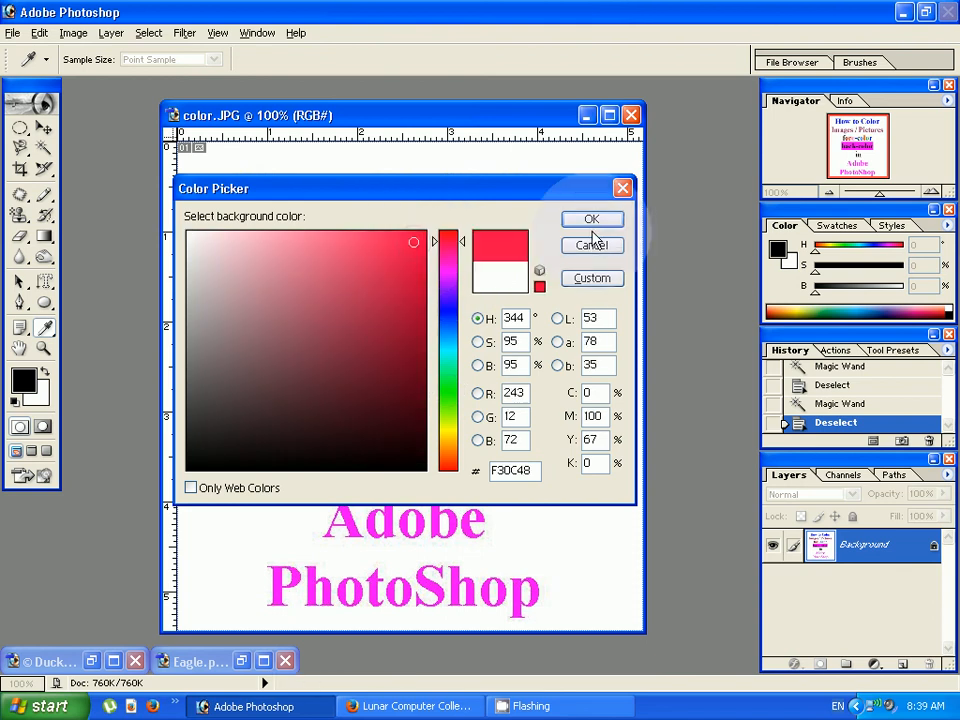
pyautogui.click(591, 220)
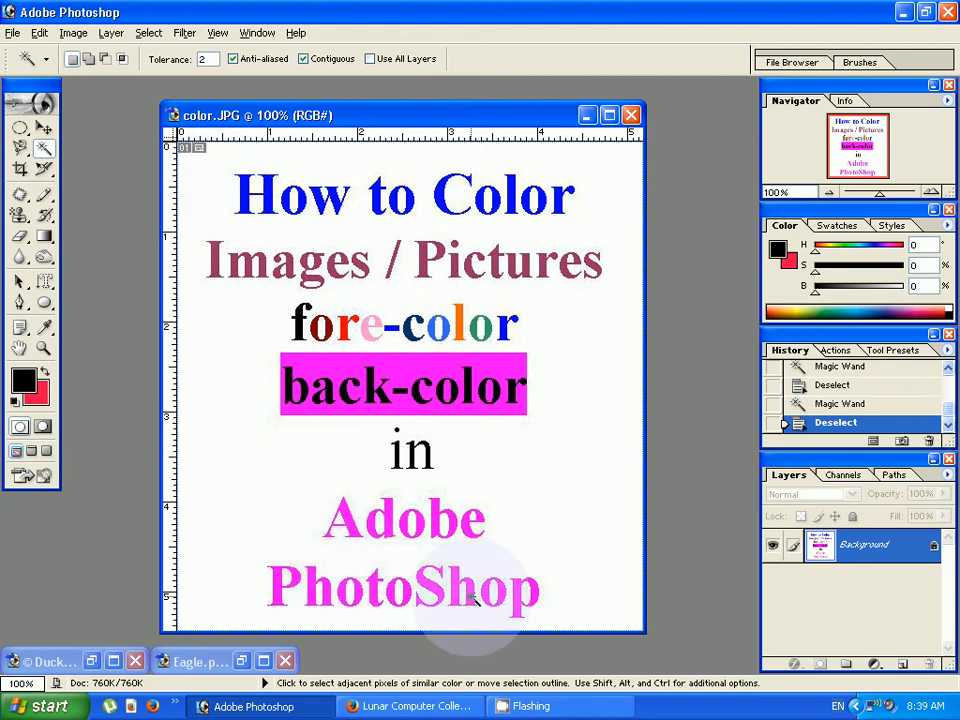
# Step: Select the white area around the text in color.JPG with the Magic Wand, clear it to the background colour and deselect
pyautogui.click(246, 498)
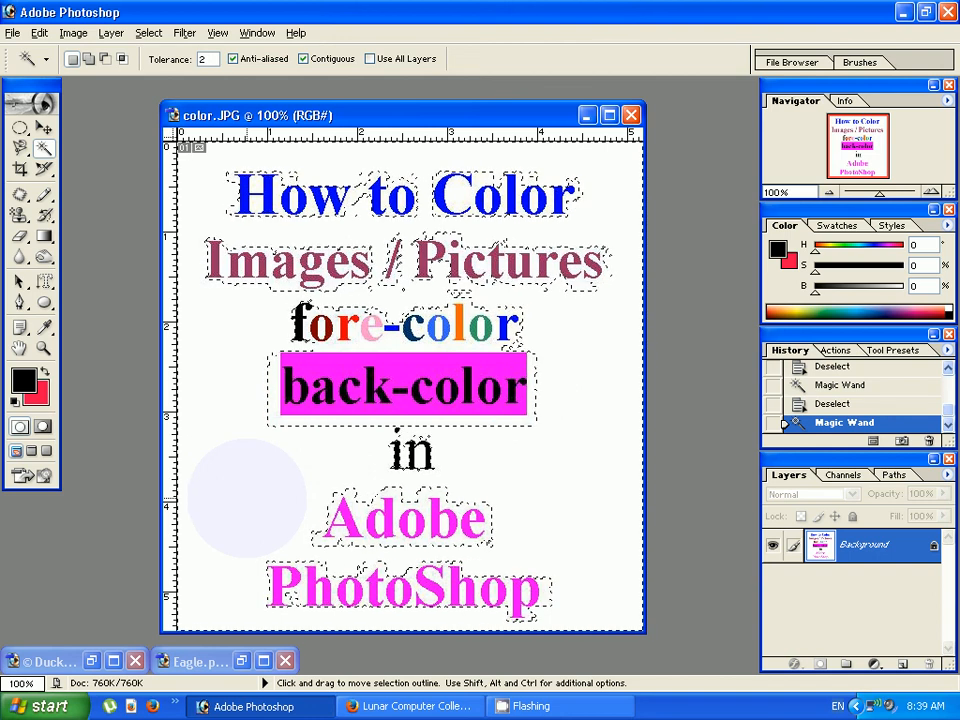
pyautogui.press('Delete')
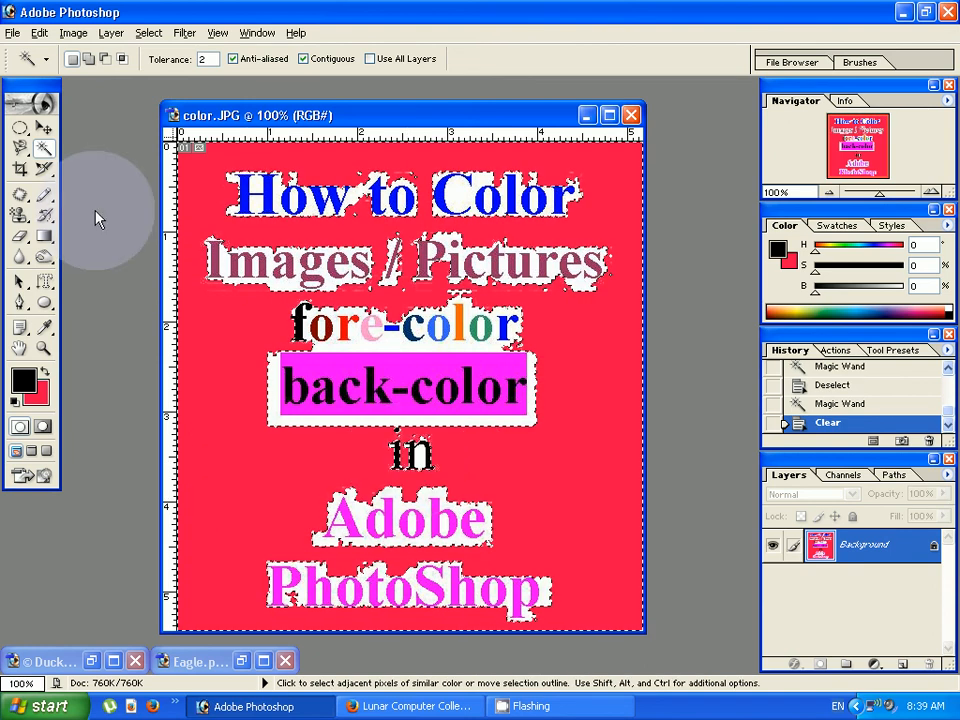
pyautogui.click(88, 59)
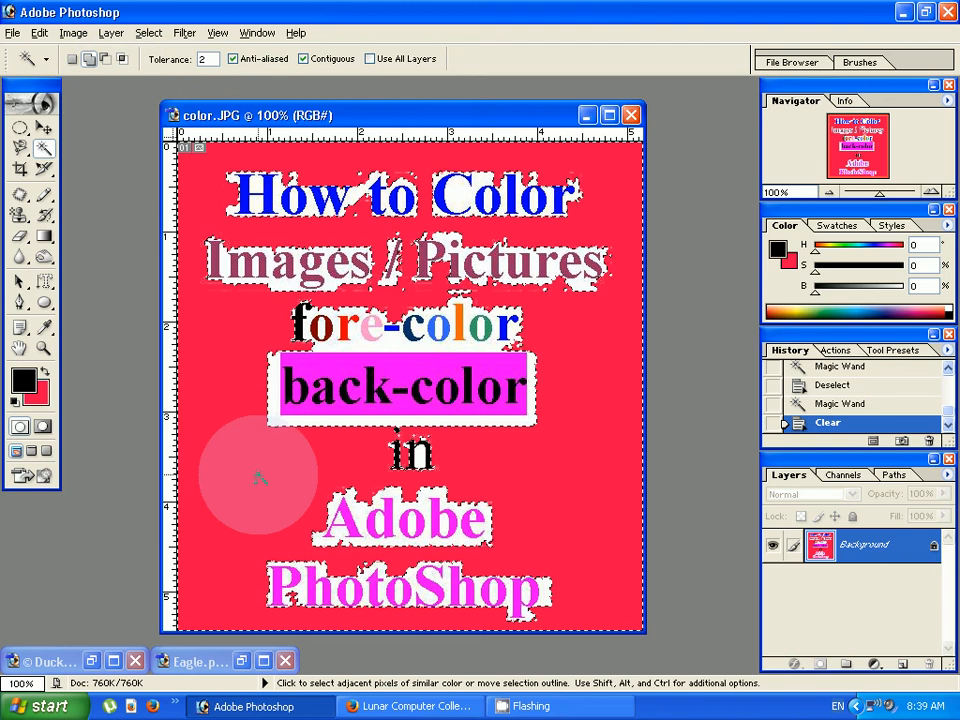
pyautogui.hotkey('ctrl', 'd')
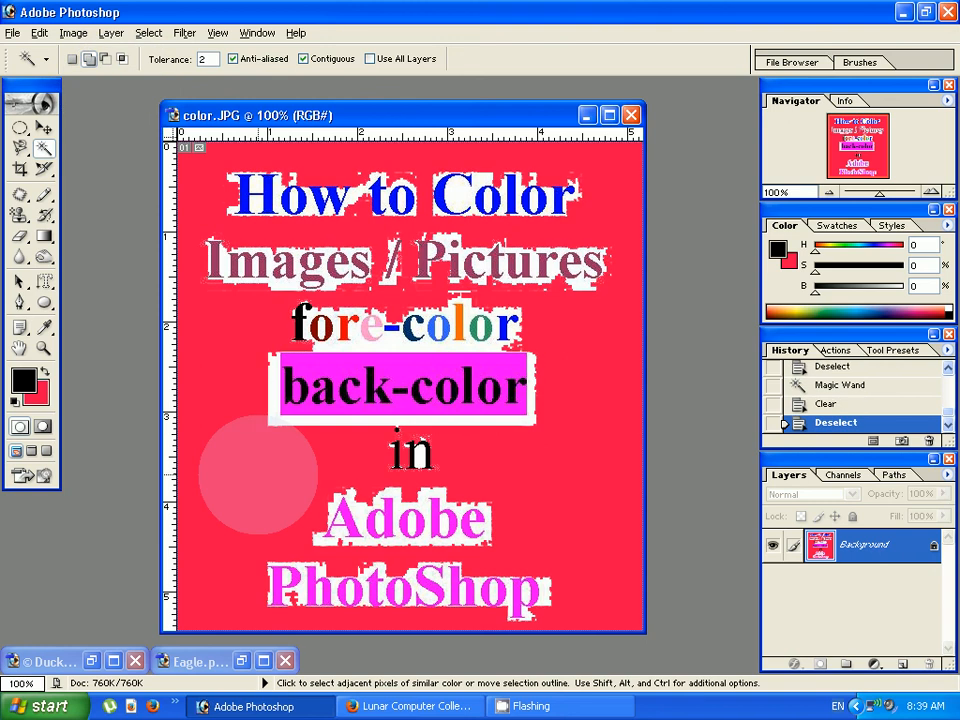
# Step: Select leftover white patches inside the C of "Color" and below "fore-color" with the Magic Wand and clear them to red
pyautogui.click(358, 533)
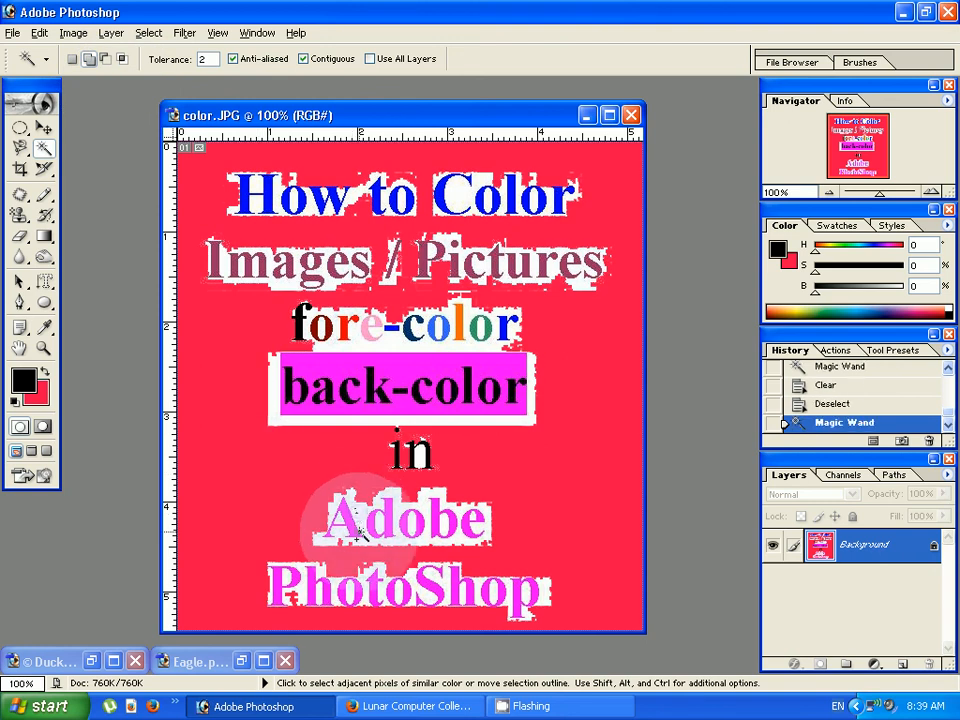
pyautogui.click(460, 207)
pyautogui.press('Delete')
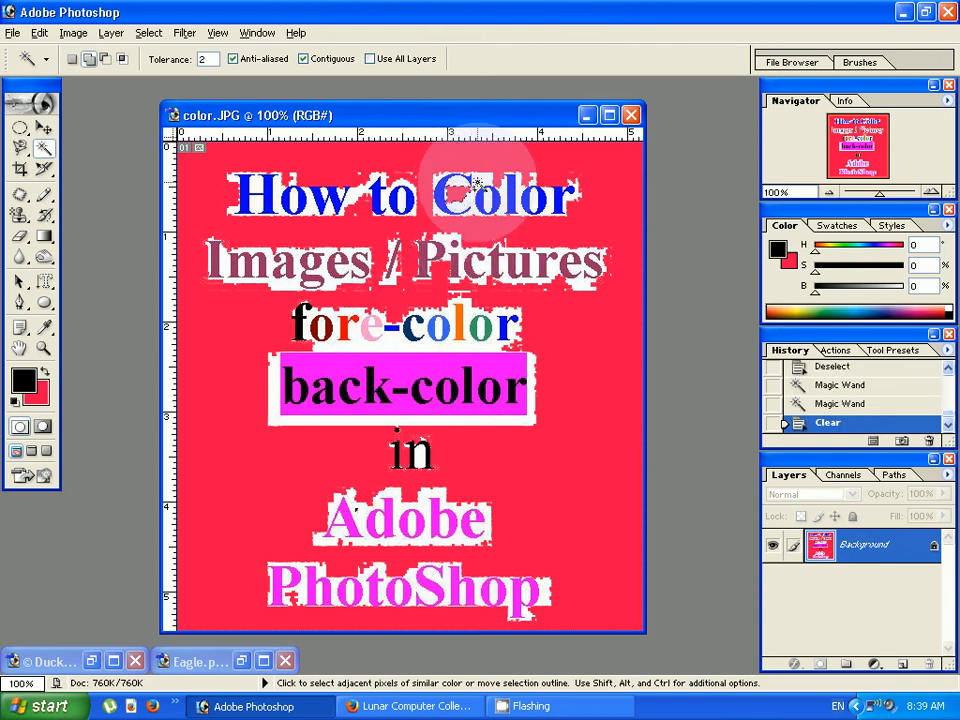
pyautogui.click(462, 197)
pyautogui.press('Delete')
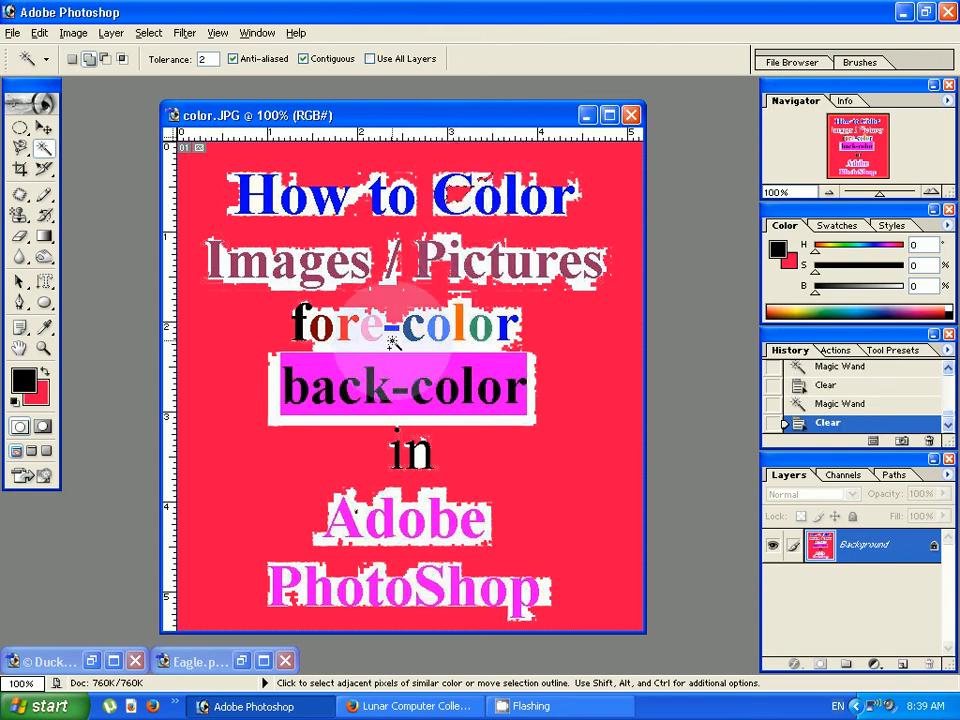
pyautogui.click(391, 343)
pyautogui.press('Delete')
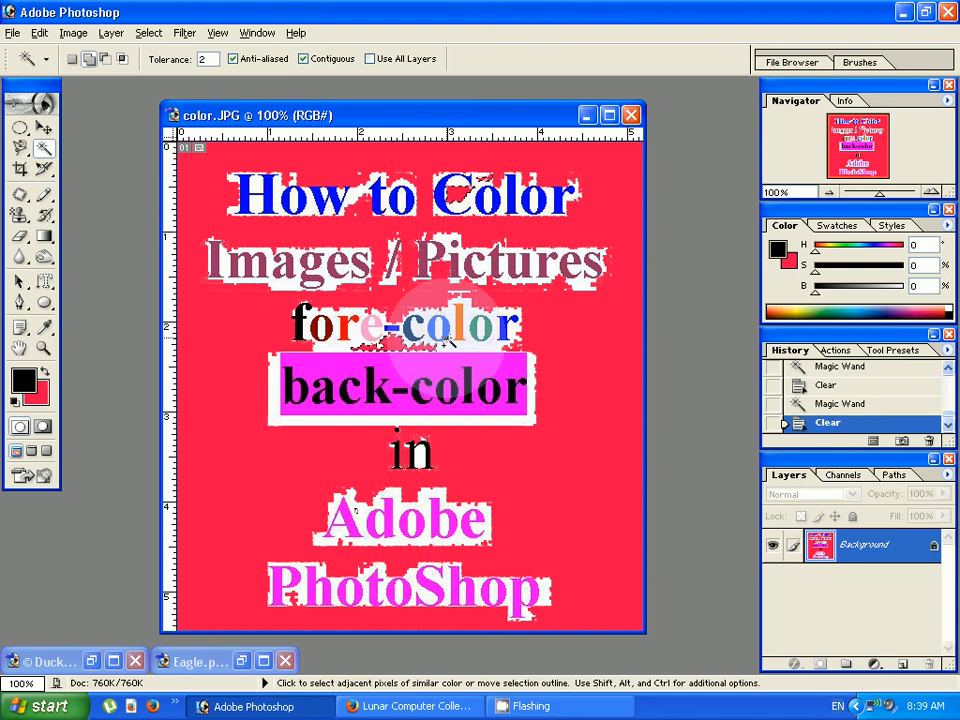
pyautogui.click(448, 364)
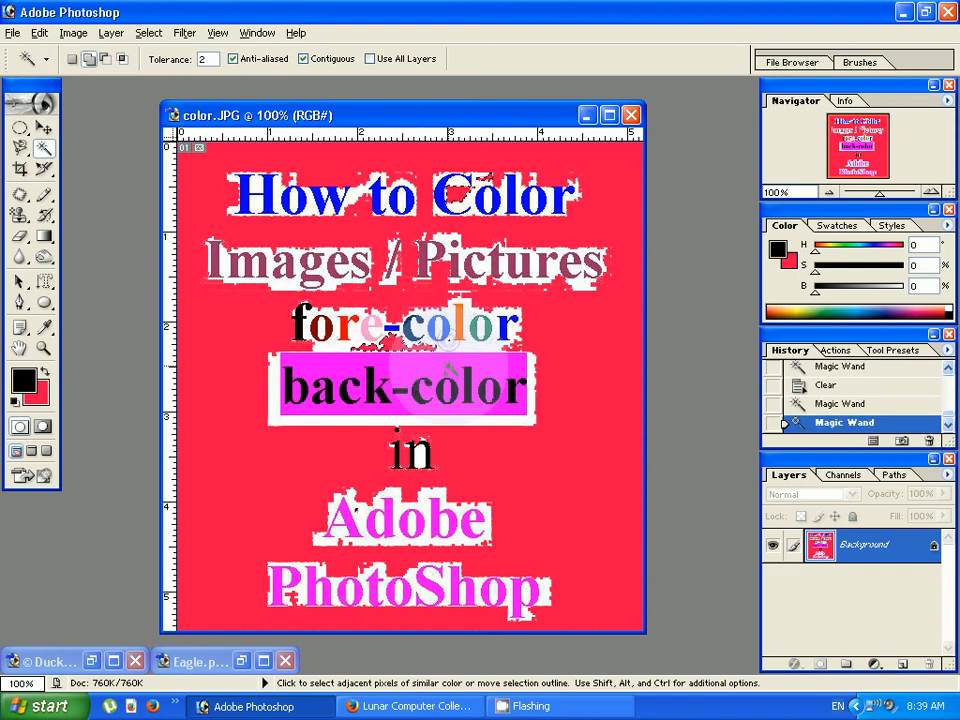
pyautogui.press('Delete')
# Step: Set the background colour to dark blue 0C0E56, select the red area around the text and clear it to that colour
pyautogui.click(38, 393)
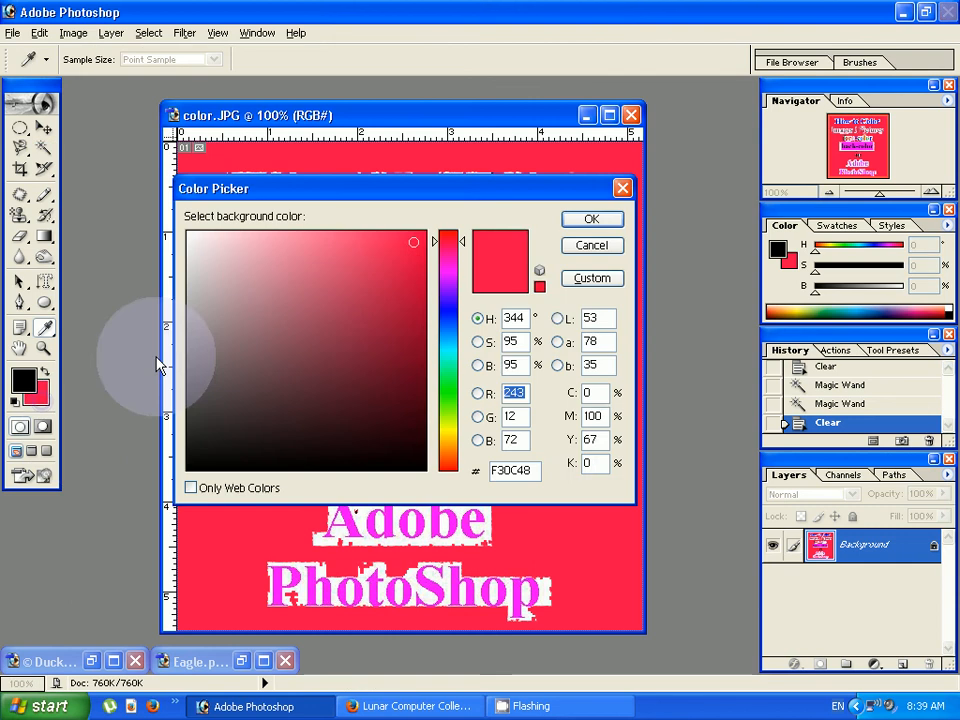
pyautogui.click(395, 382)
pyautogui.click(447, 312)
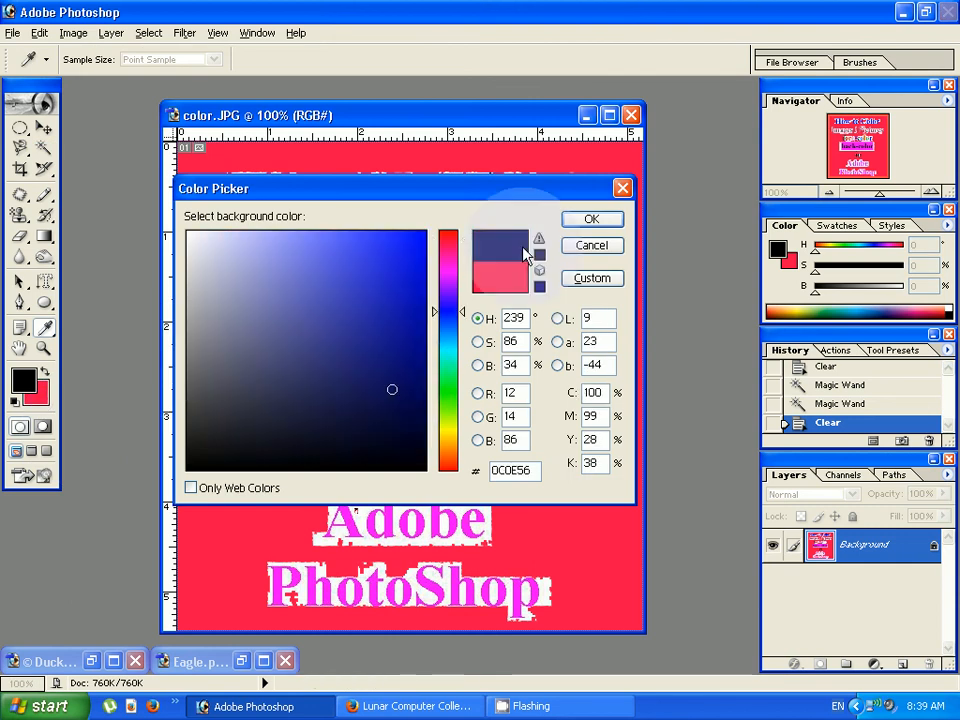
pyautogui.click(591, 218)
pyautogui.click(578, 366)
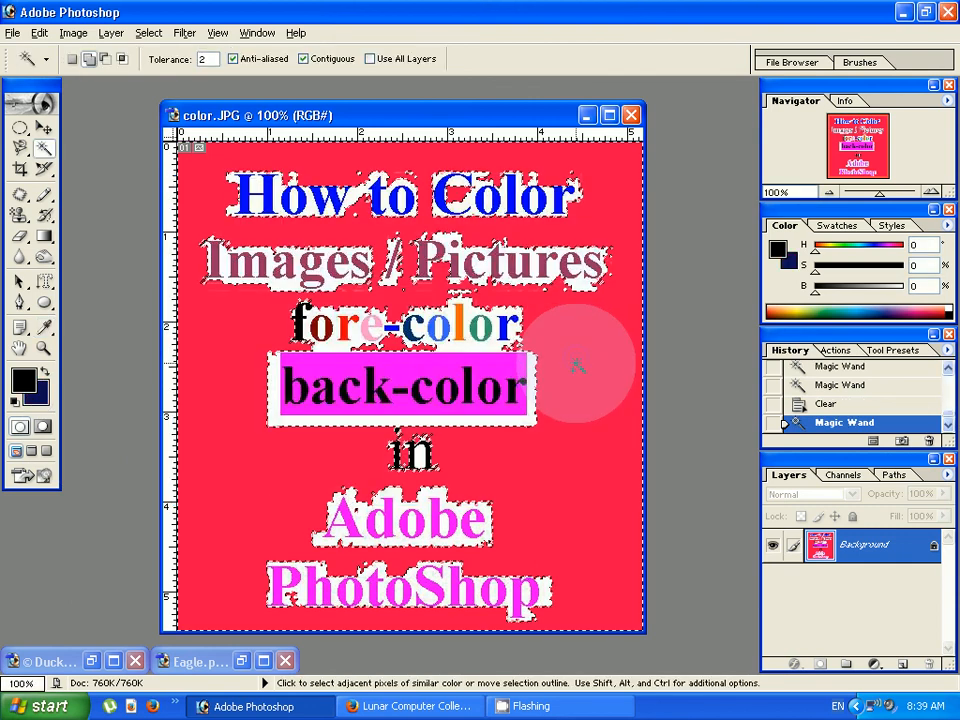
pyautogui.press('Delete')
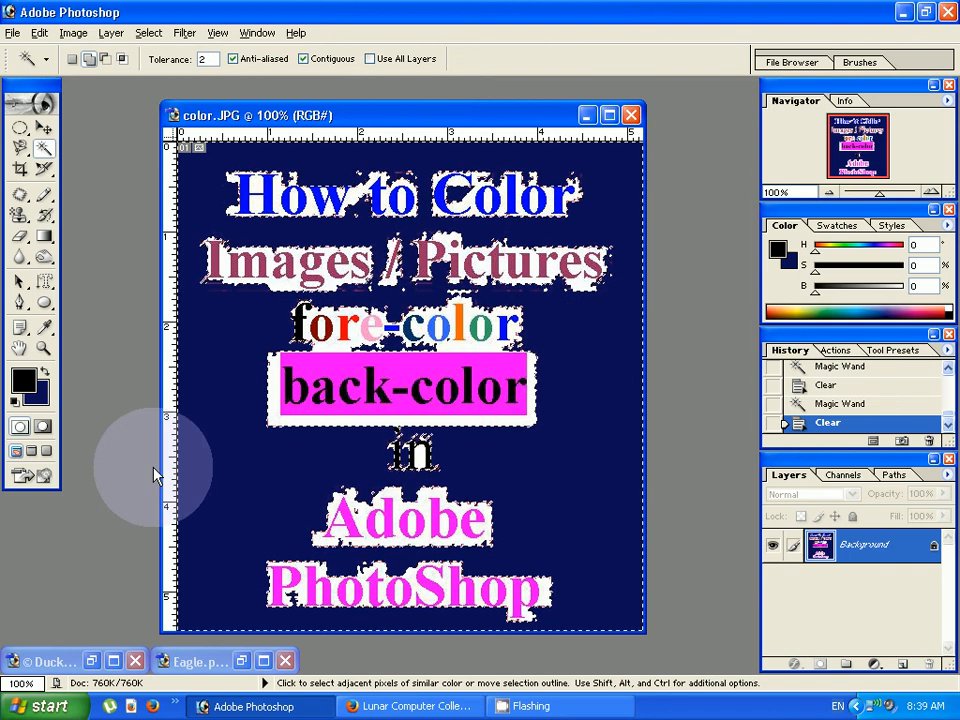
# Step: Set the background colour to a brighter blue with hue 246 and clear the selected area around the text to it
pyautogui.click(40, 396)
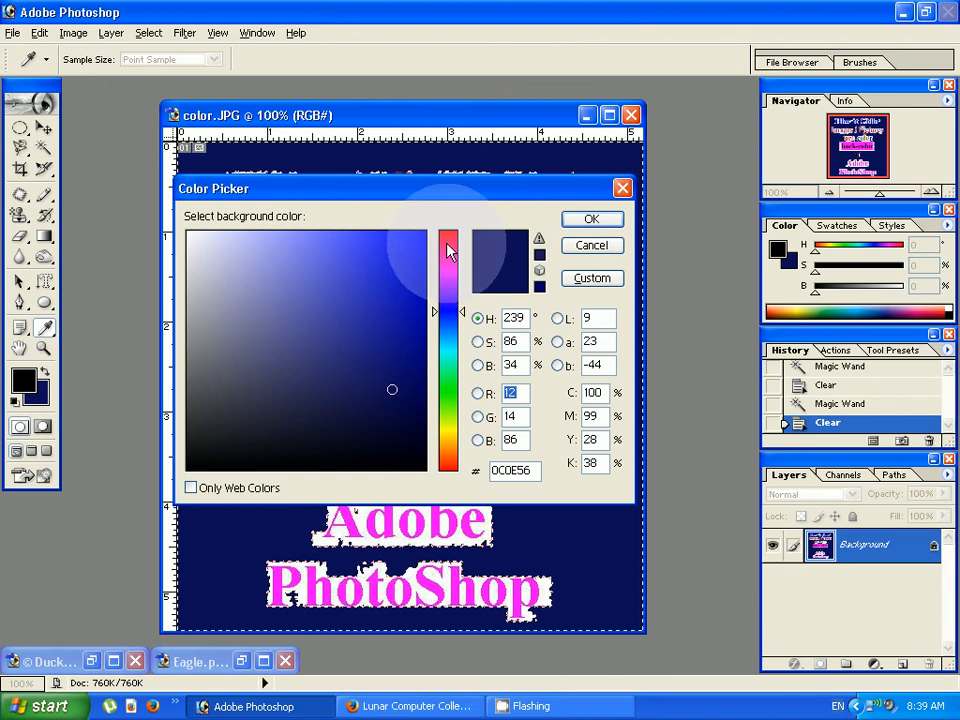
pyautogui.moveTo(448, 252); pyautogui.dragTo(448, 236)
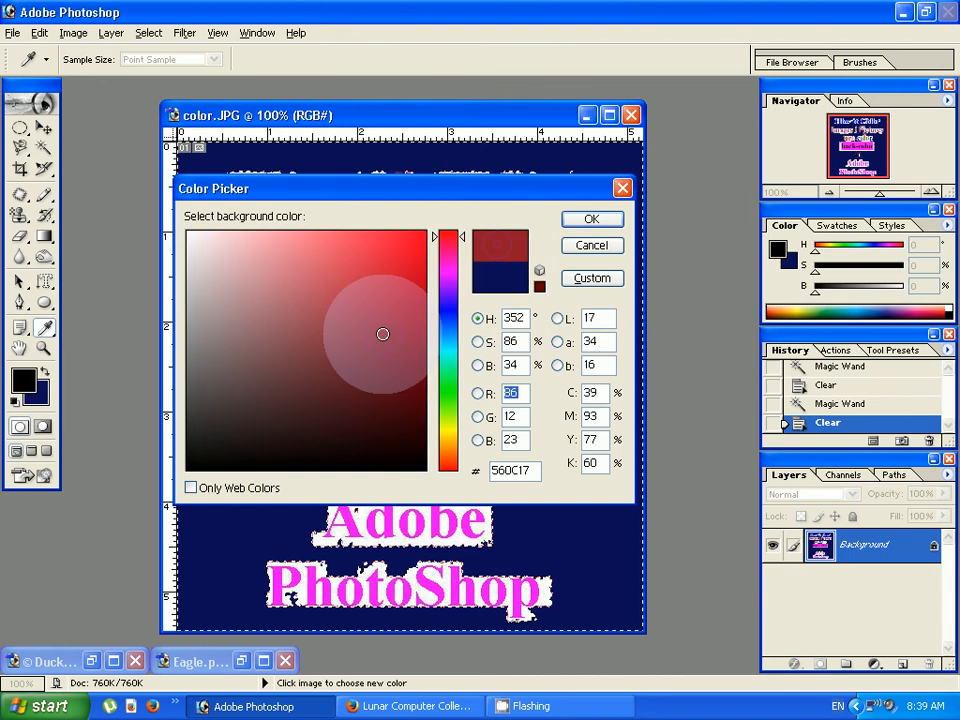
pyautogui.click(446, 307)
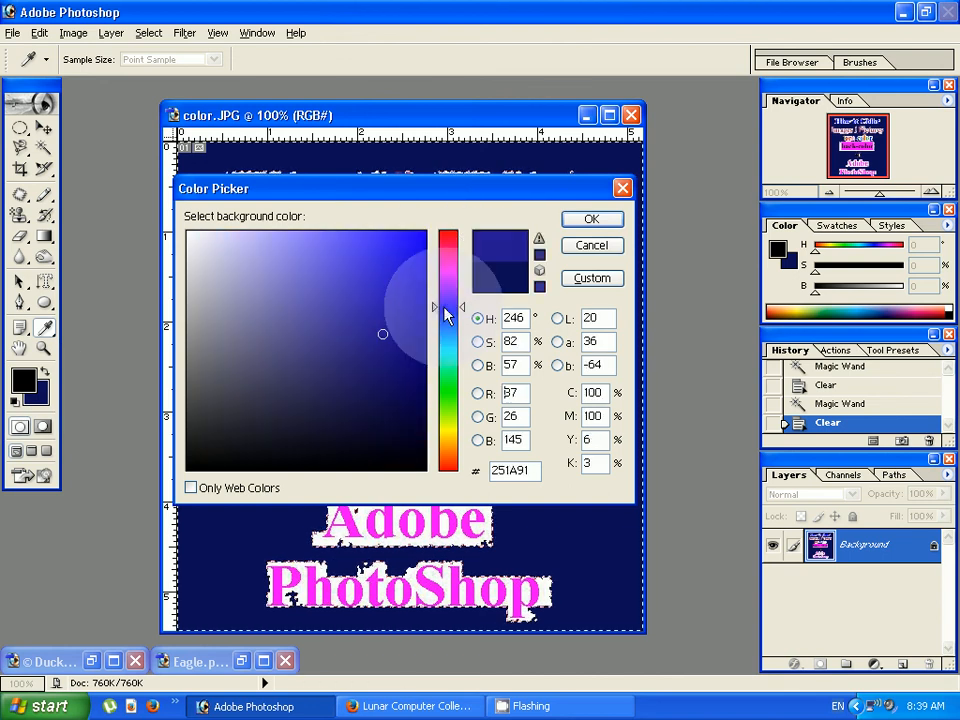
pyautogui.click(394, 255)
pyautogui.click(577, 221)
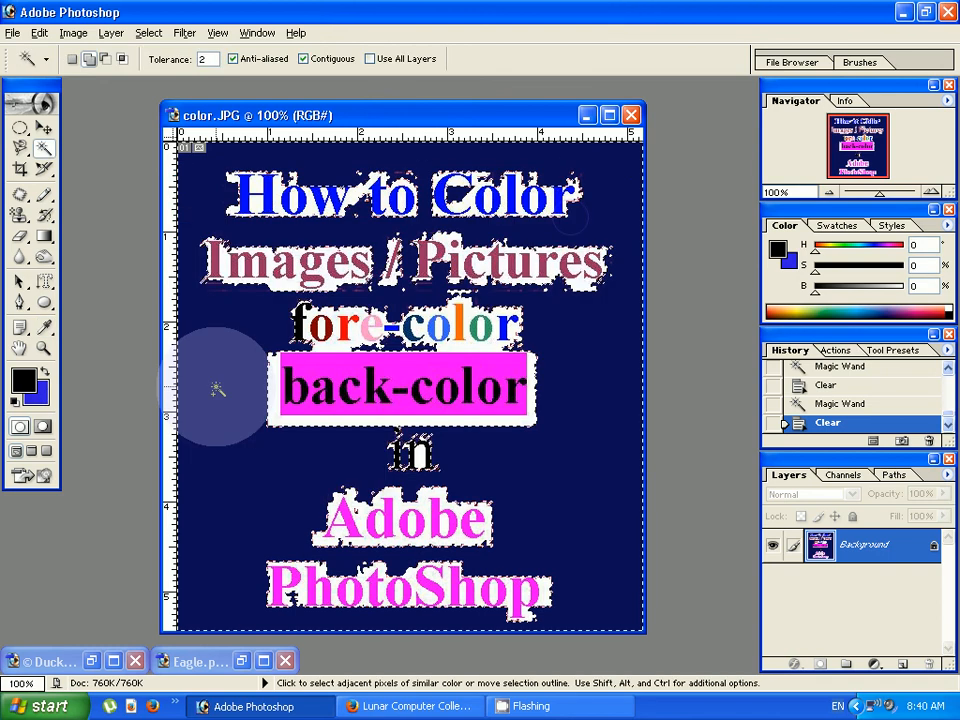
pyautogui.press('Delete')
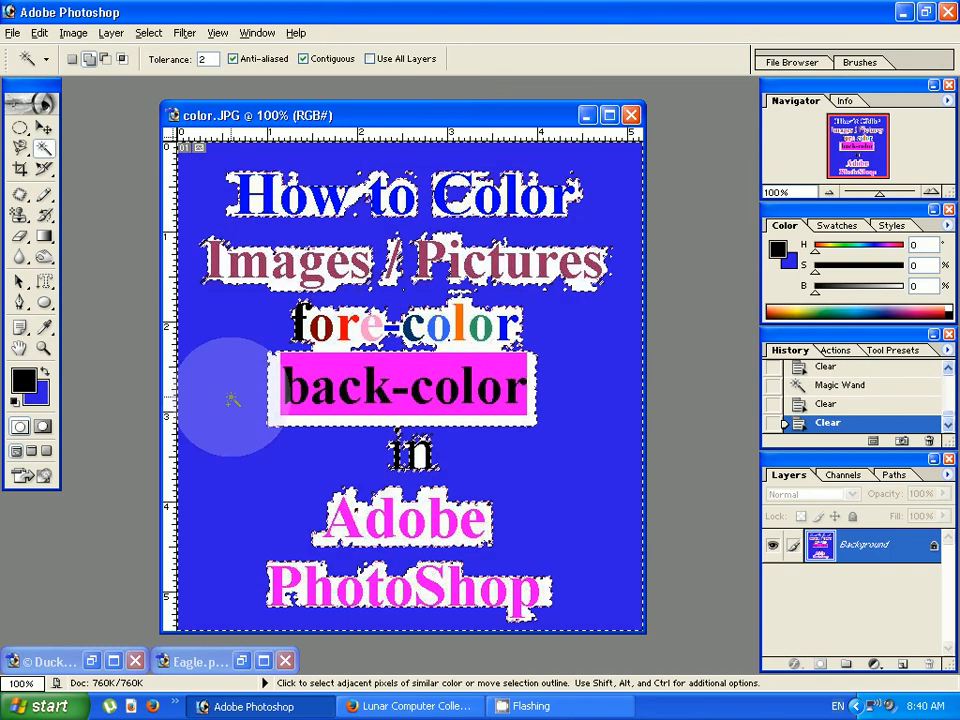
# Step: Add spots below "in" and within "Adobe" to the selection with the Magic Wand, clearing to the background colour after each
pyautogui.click(418, 481)
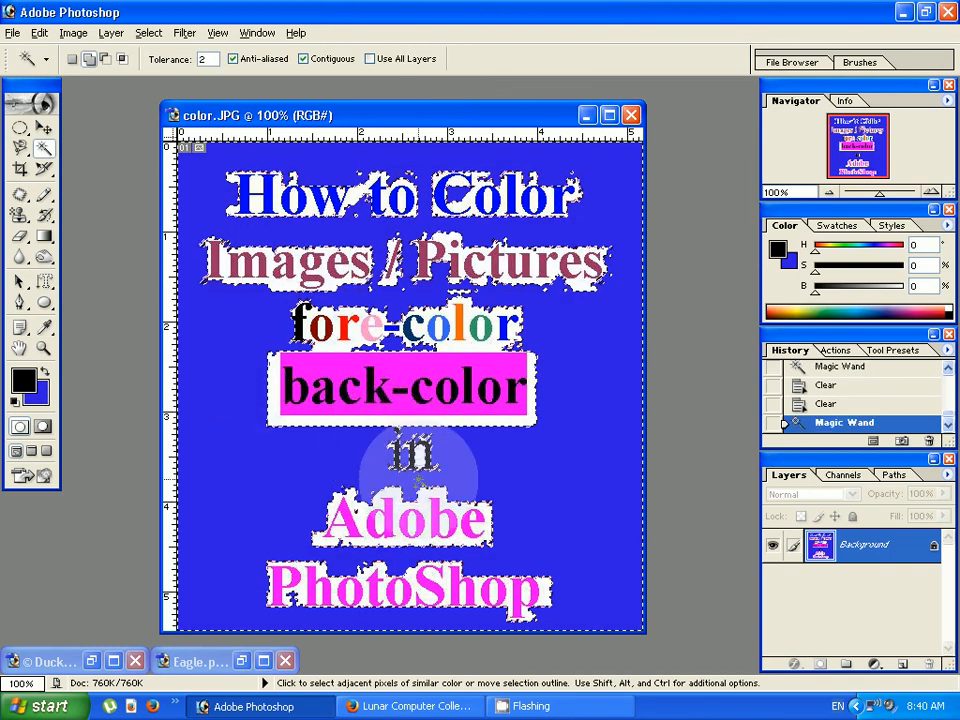
pyautogui.press('Delete')
pyautogui.click(424, 515)
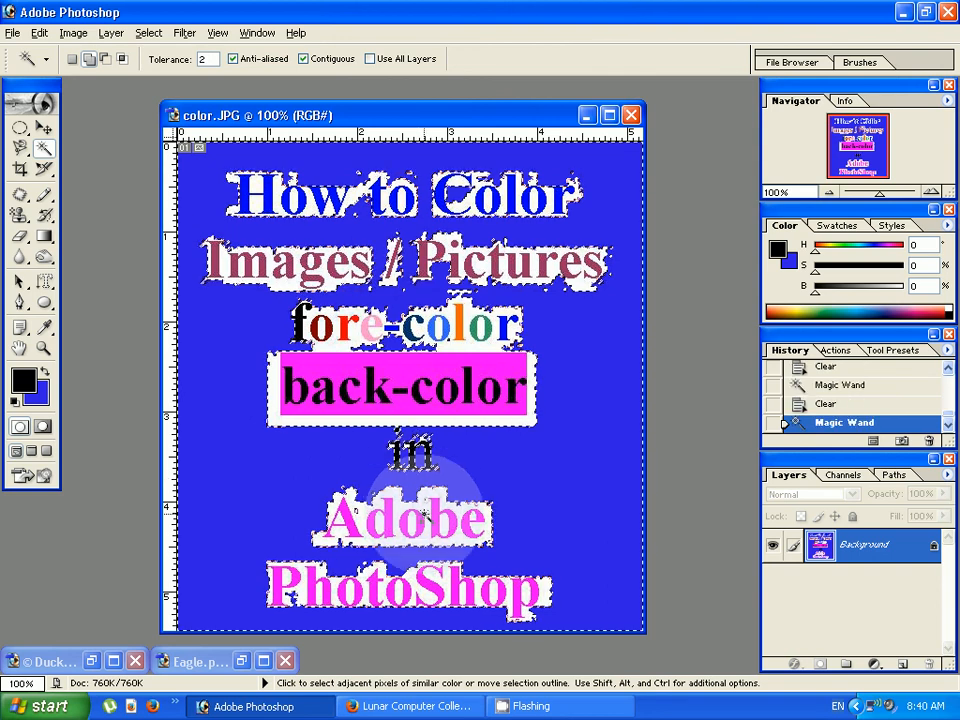
pyautogui.press('Delete')
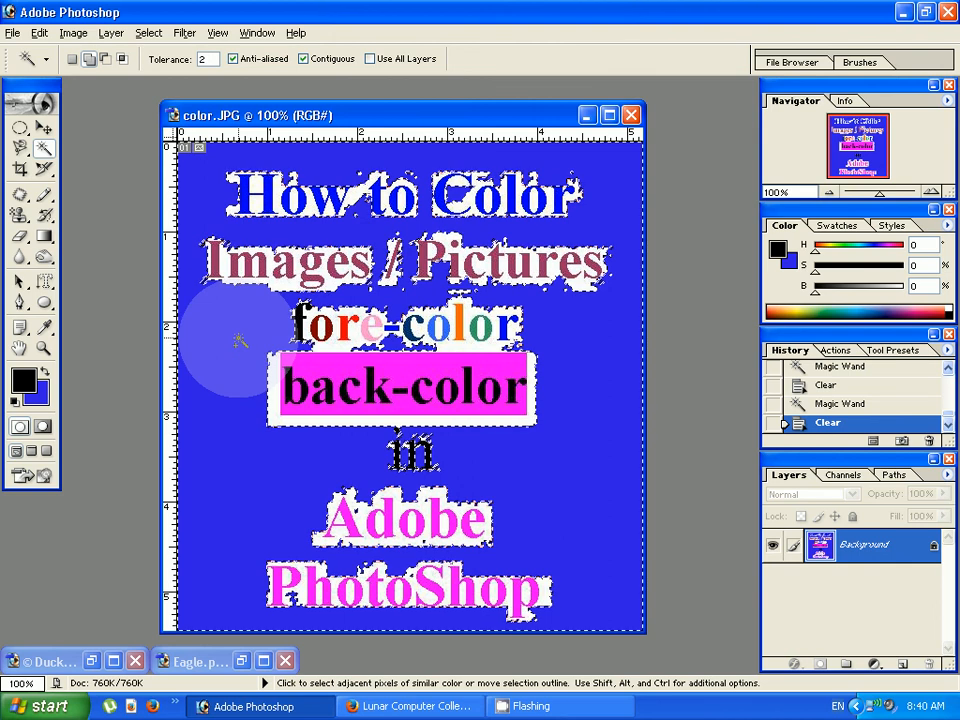
# Step: Add a solid color fill layer over the selected area around the text, keeping the default layer options
pyautogui.click(112, 33)
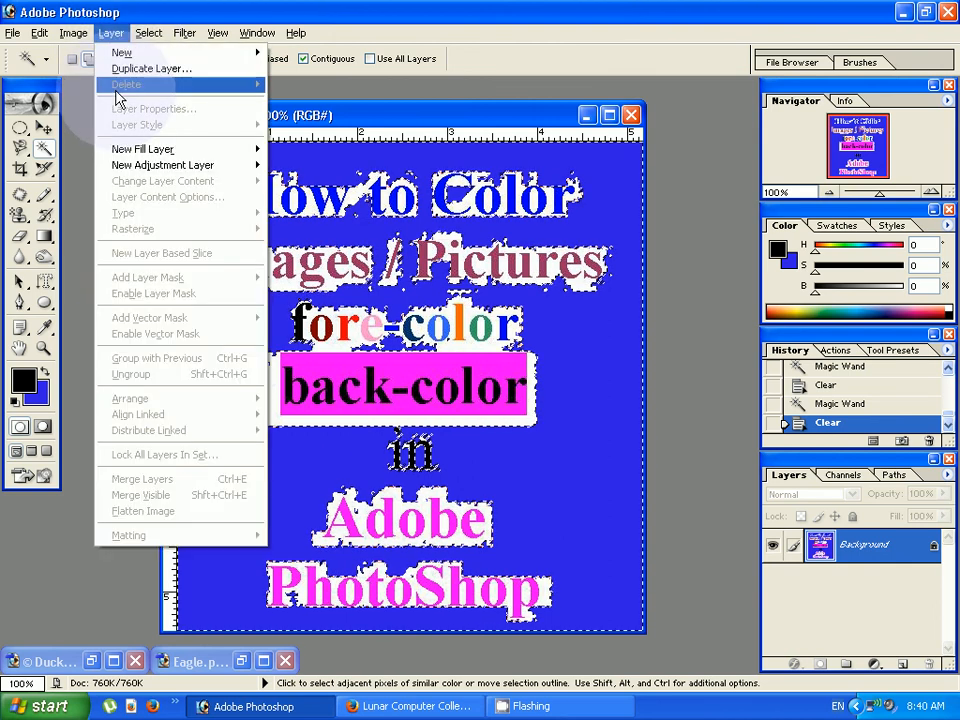
pyautogui.moveTo(139, 155)
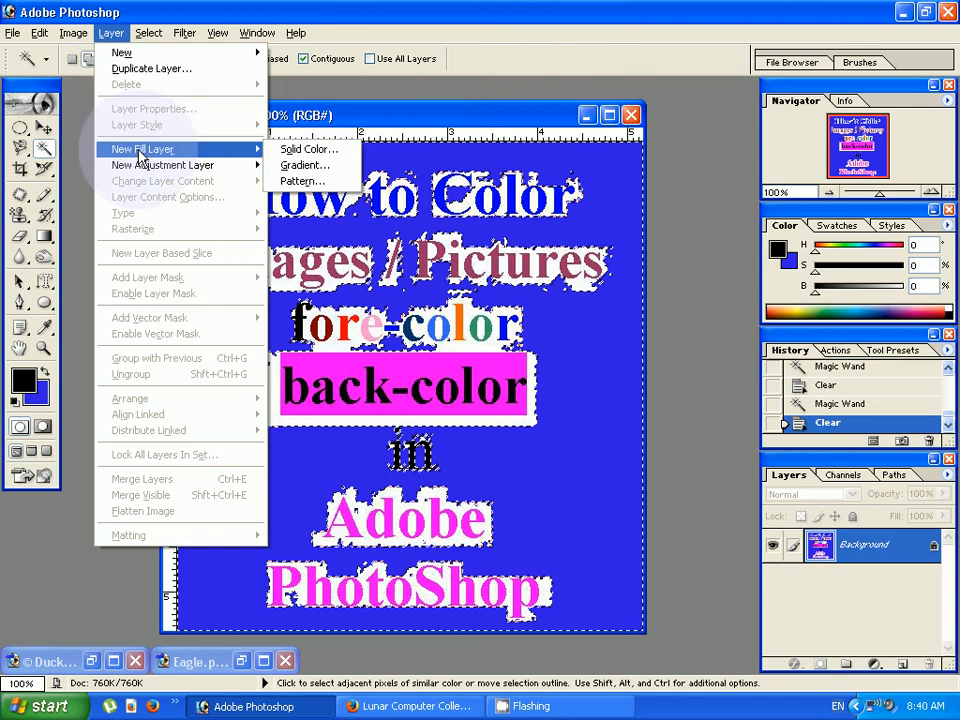
pyautogui.click(315, 151)
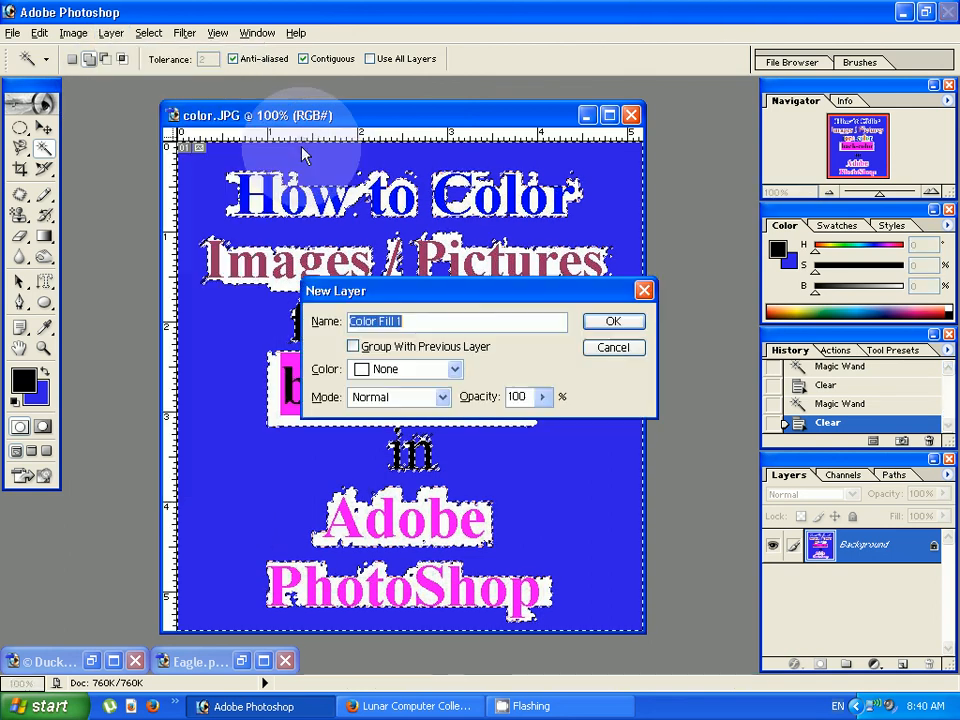
pyautogui.click(612, 322)
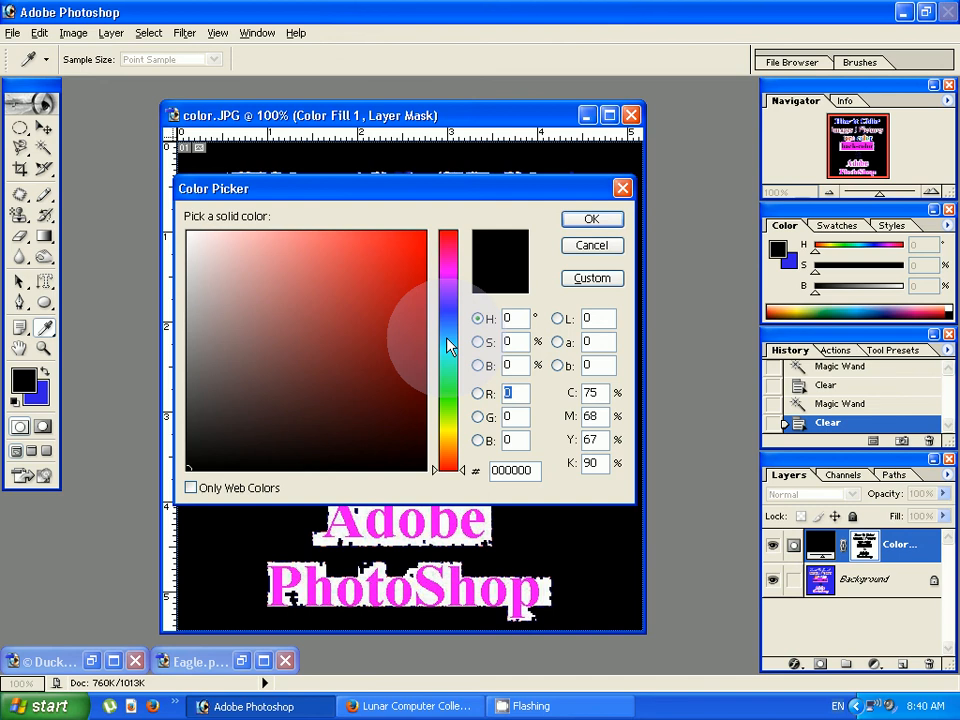
# Step: Try several colors for the fill layer and settle on dark olive 4C4A21
pyautogui.moveTo(452, 190); pyautogui.dragTo(781, 191)
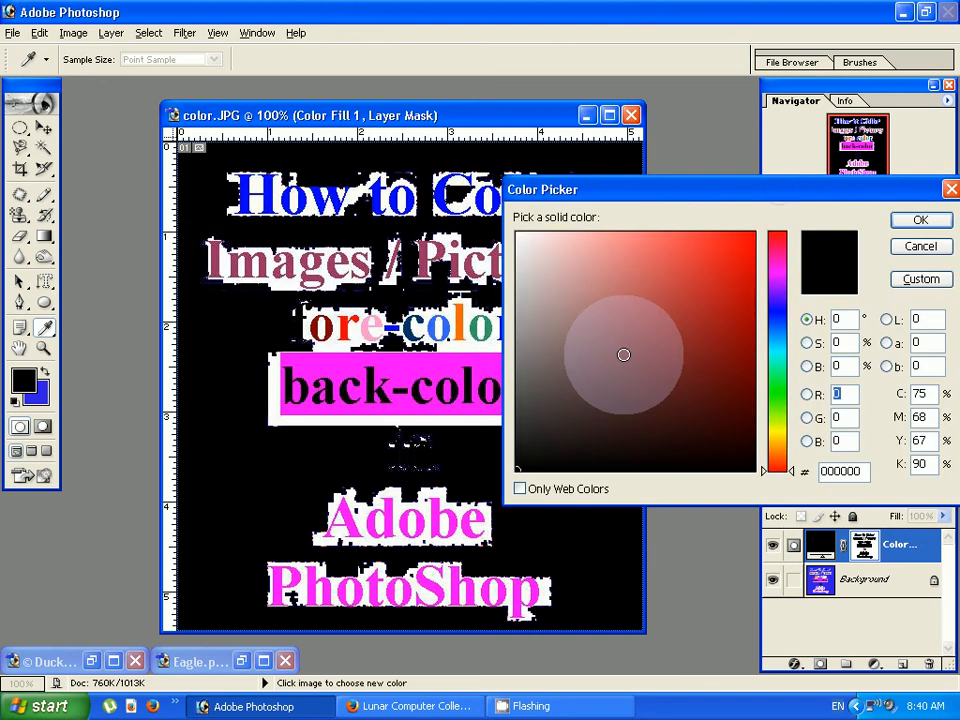
pyautogui.click(666, 385)
pyautogui.click(599, 427)
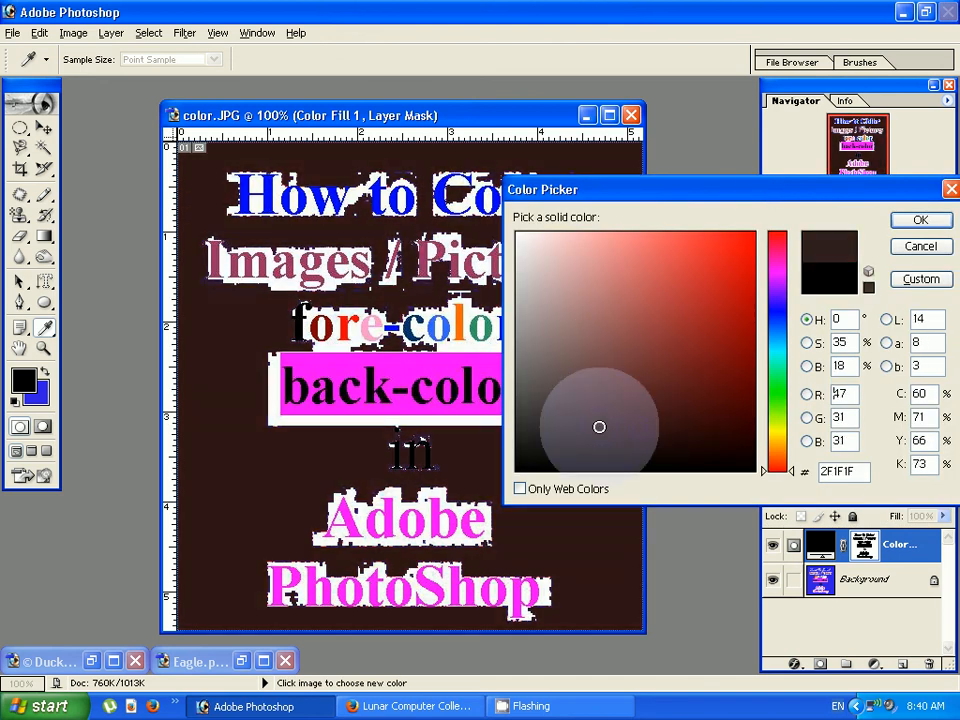
pyautogui.click(561, 384)
pyautogui.click(554, 264)
pyautogui.click(775, 298)
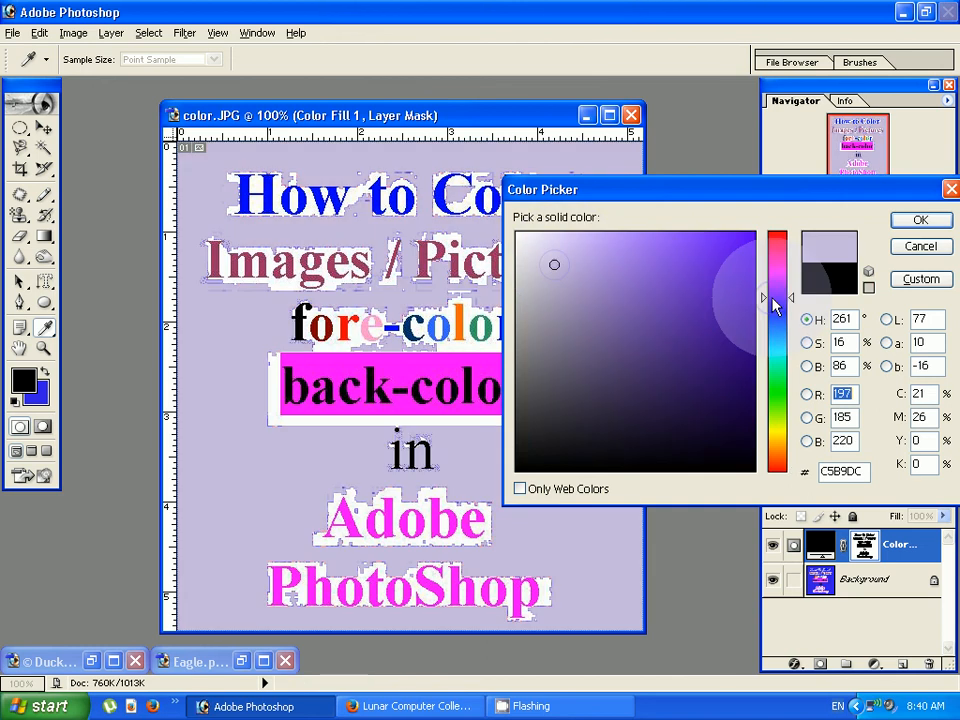
pyautogui.click(651, 399)
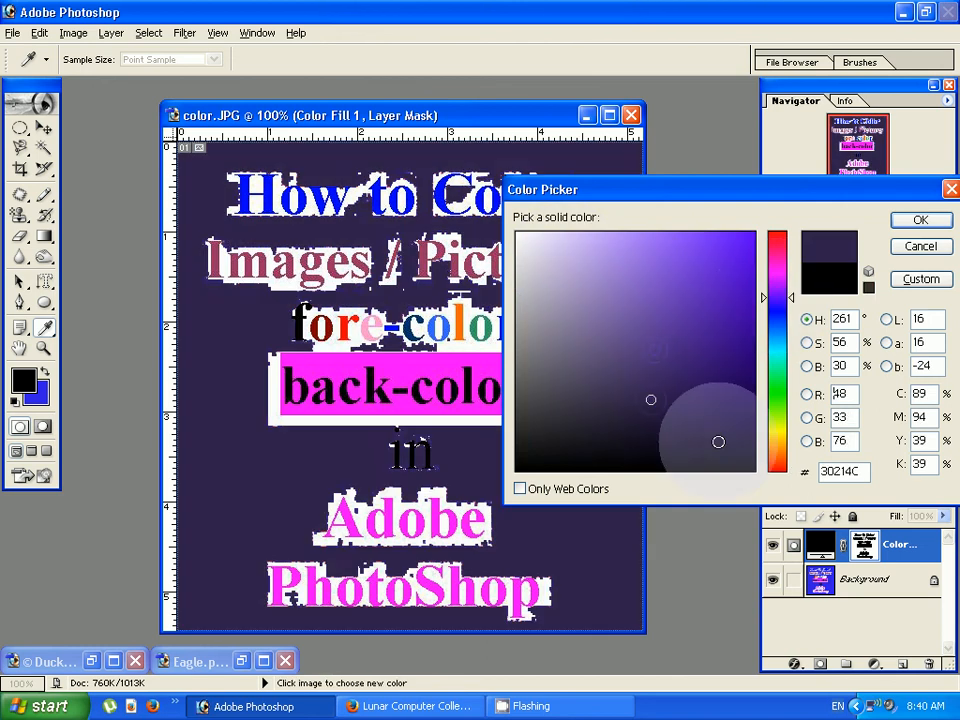
pyautogui.click(779, 428)
pyautogui.moveTo(886, 195); pyautogui.dragTo(701, 204)
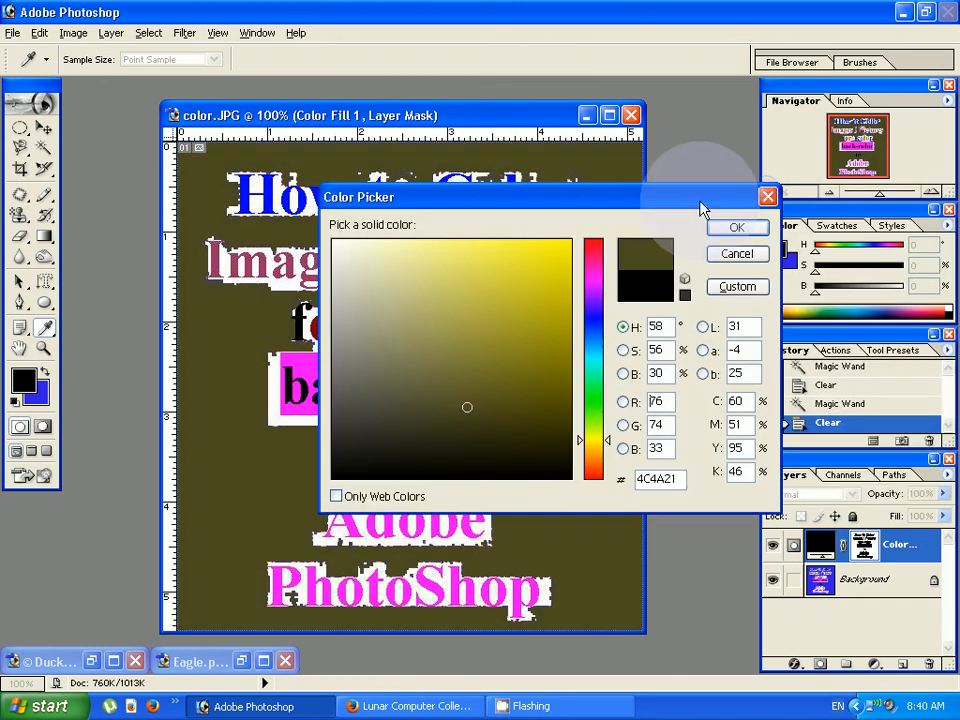
pyautogui.click(731, 228)
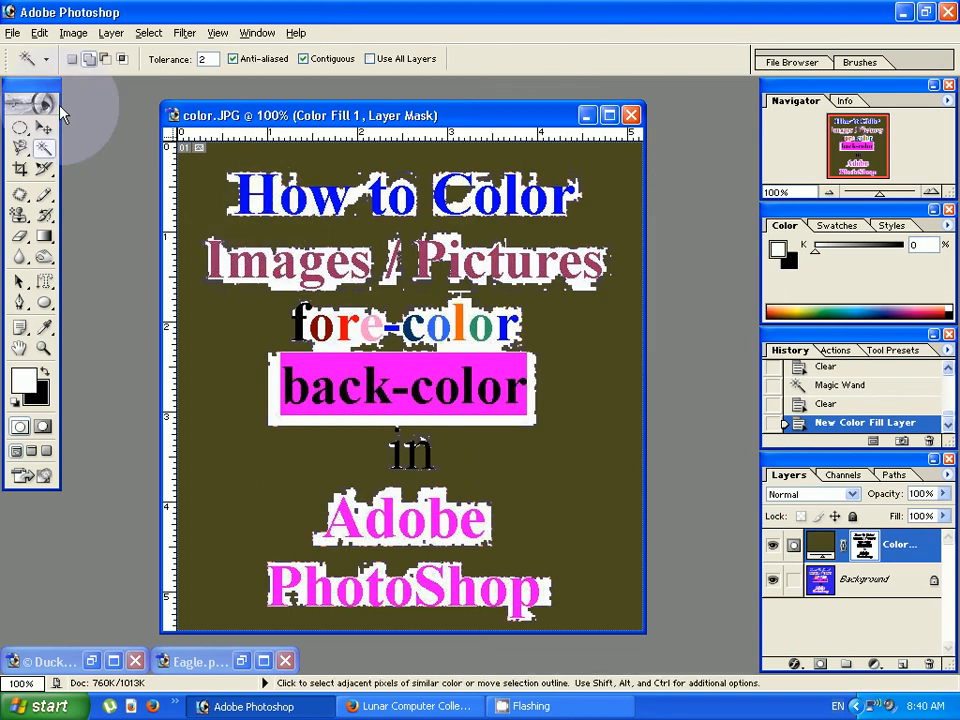
pyautogui.click(113, 37)
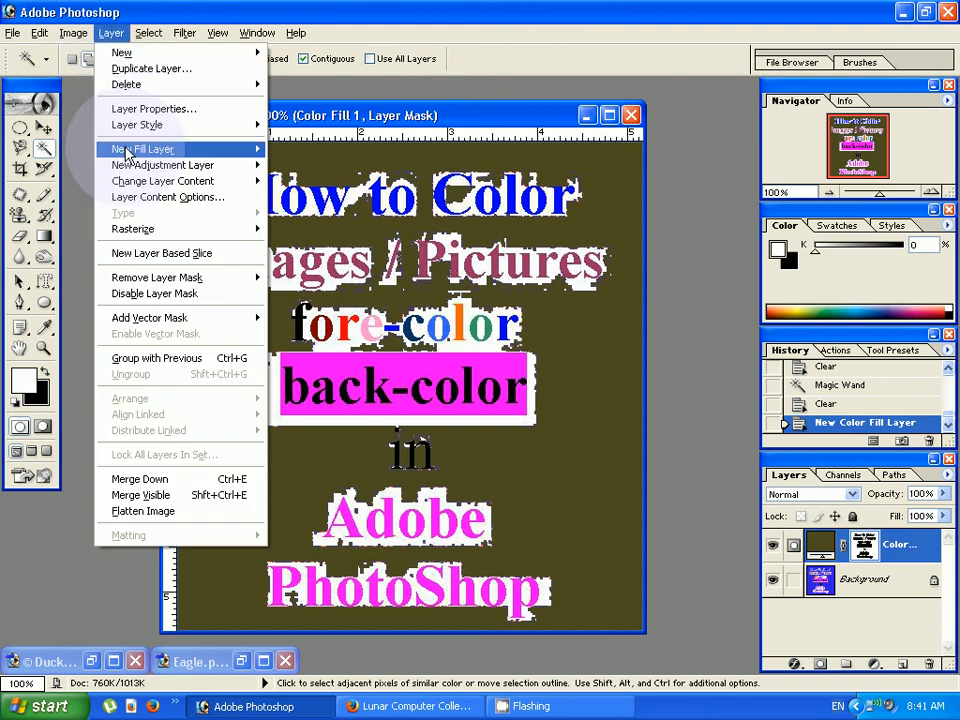
pyautogui.moveTo(128, 153)
pyautogui.click(306, 150)
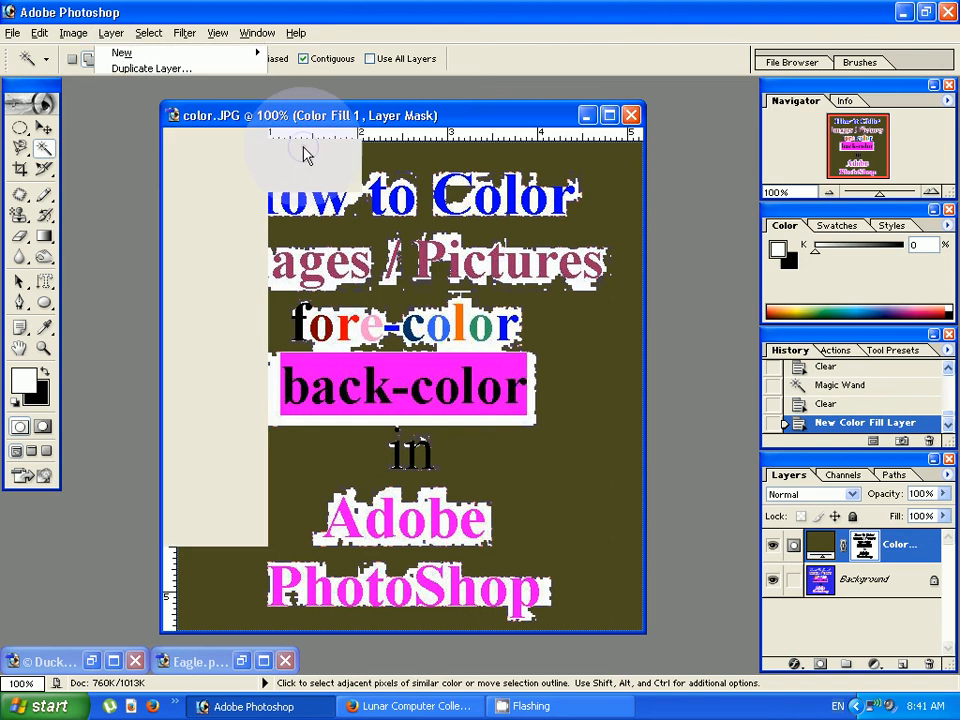
pyautogui.click(618, 326)
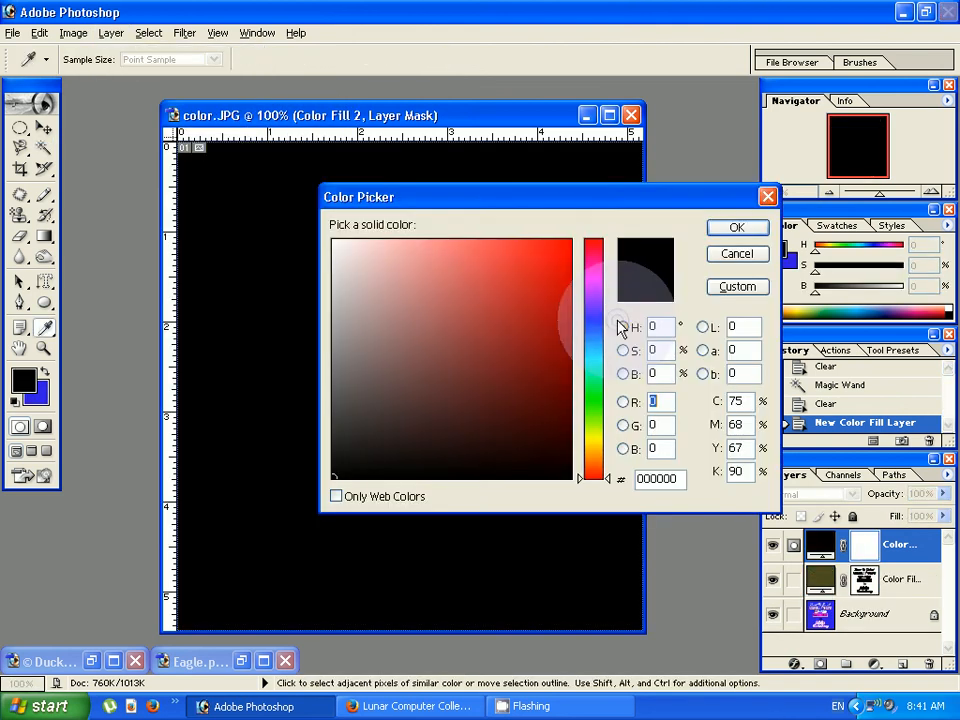
pyautogui.moveTo(470, 197); pyautogui.dragTo(512, 324)
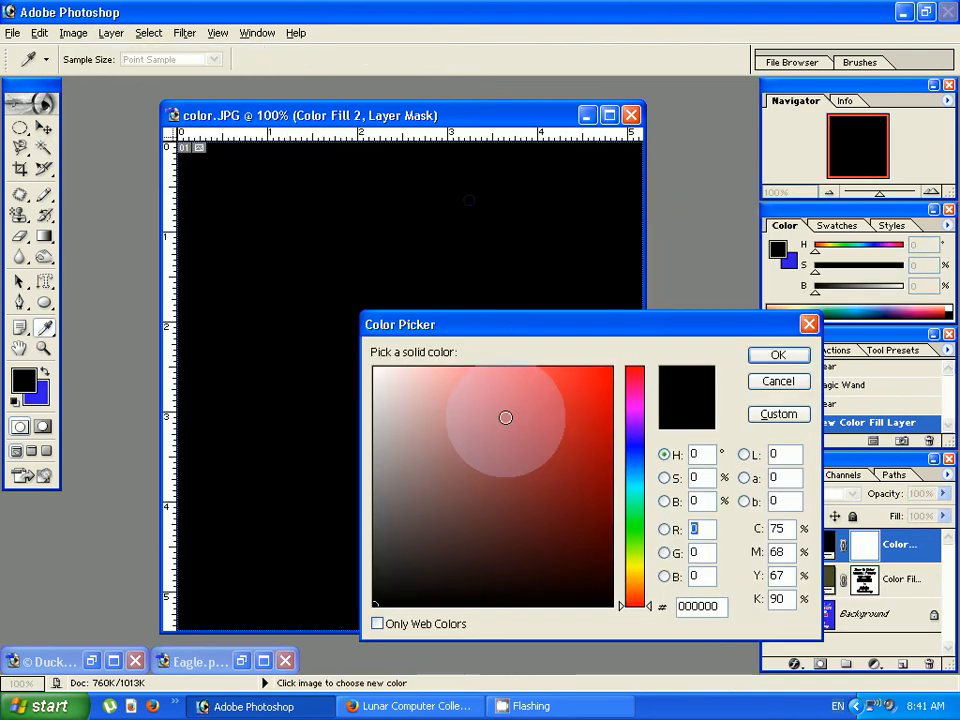
pyautogui.click(474, 541)
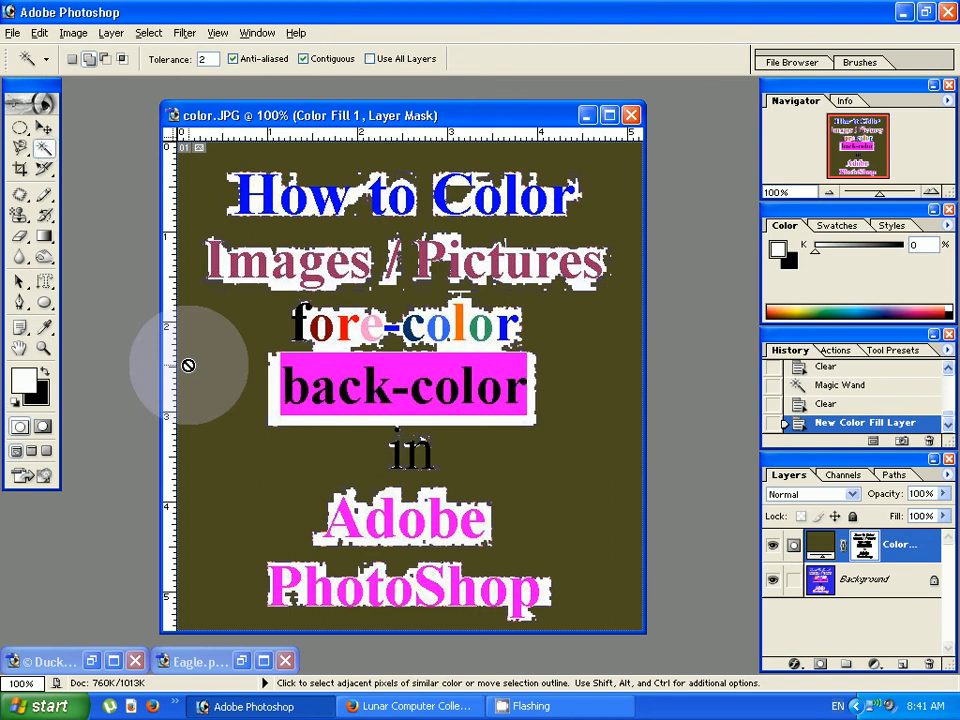
# Step: Try to select the olive area beside the text with the Magic Wand and check the tool's presets
pyautogui.click(203, 394)
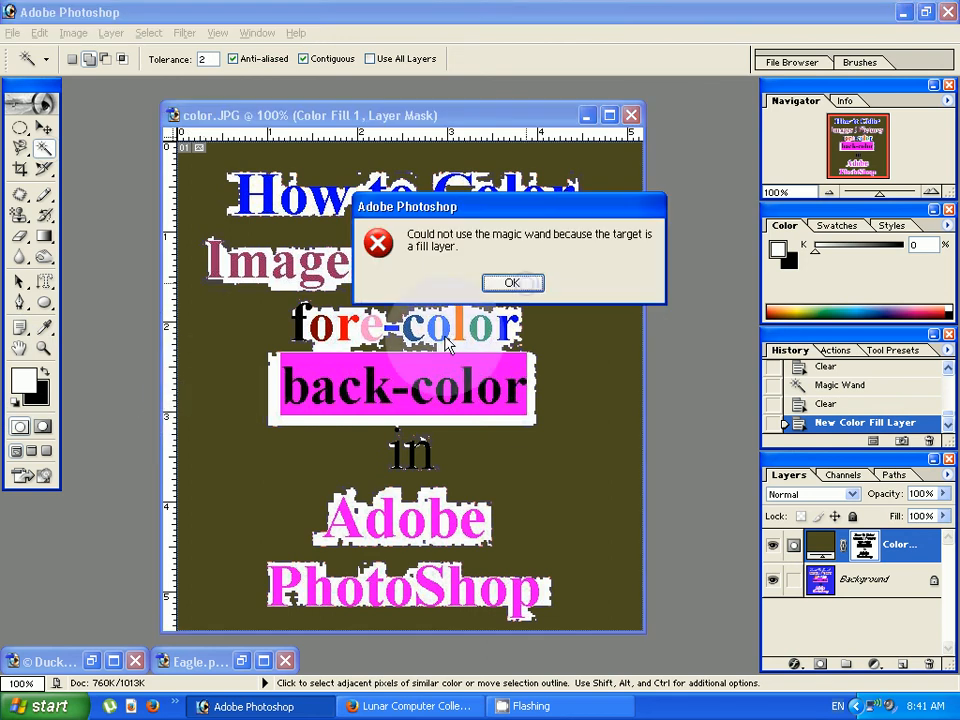
pyautogui.click(512, 283)
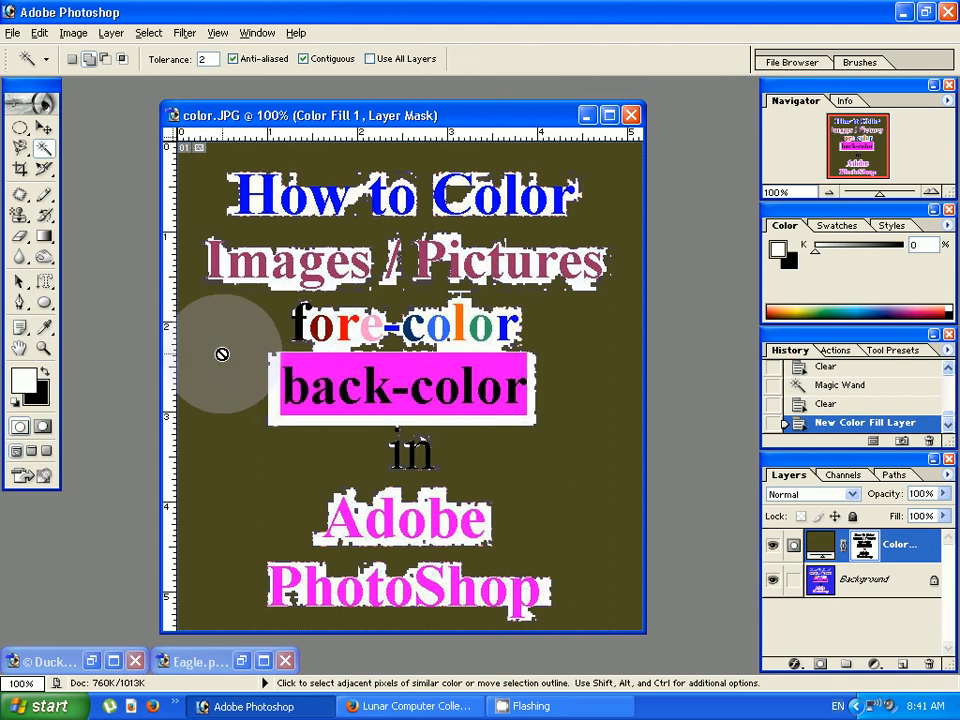
pyautogui.click(46, 60)
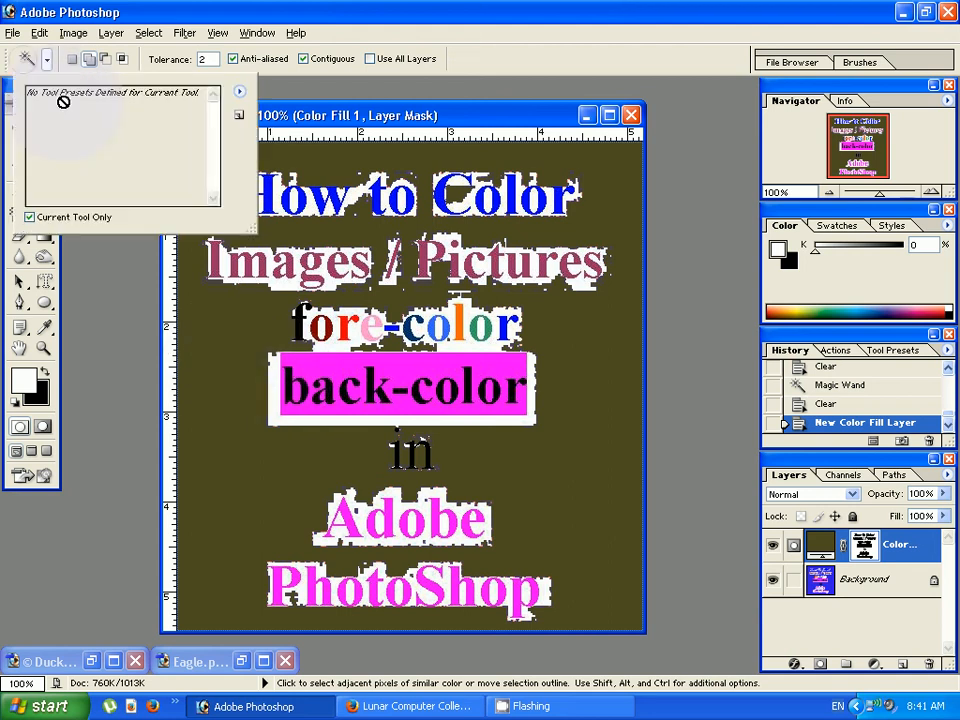
pyautogui.click(359, 155)
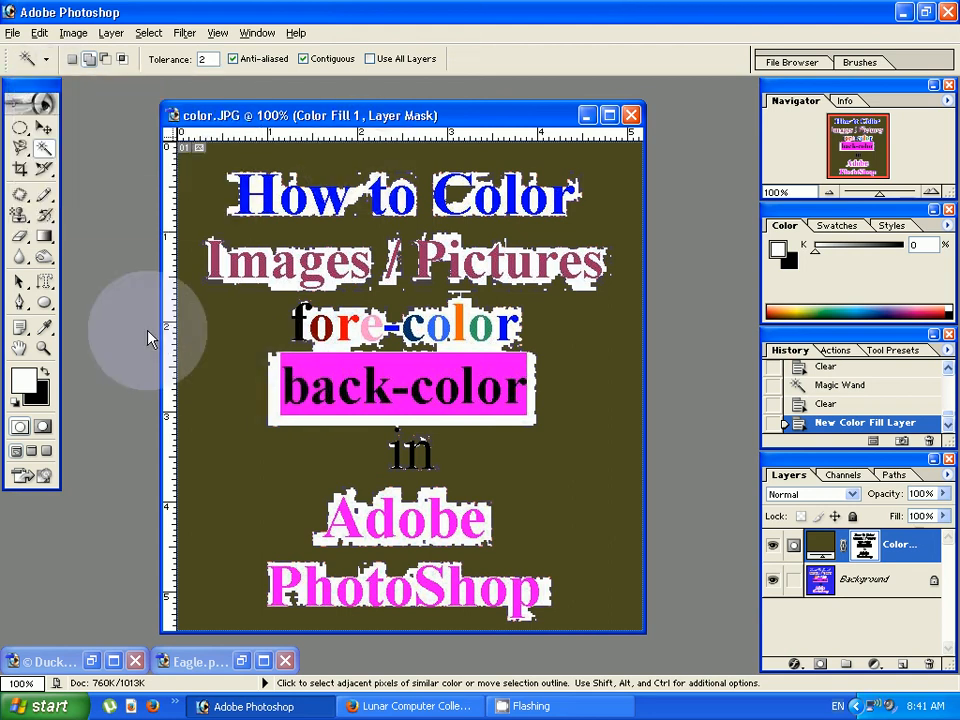